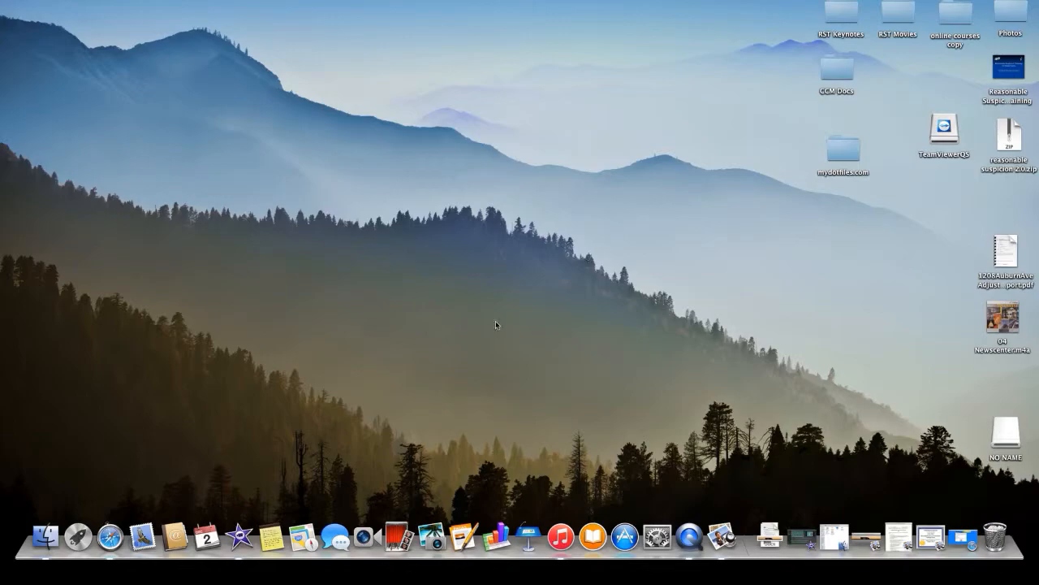
- Sign in to MyDOTFiles.com in Safari with the saved login to reach the five-driver roster
left_click(110, 536)
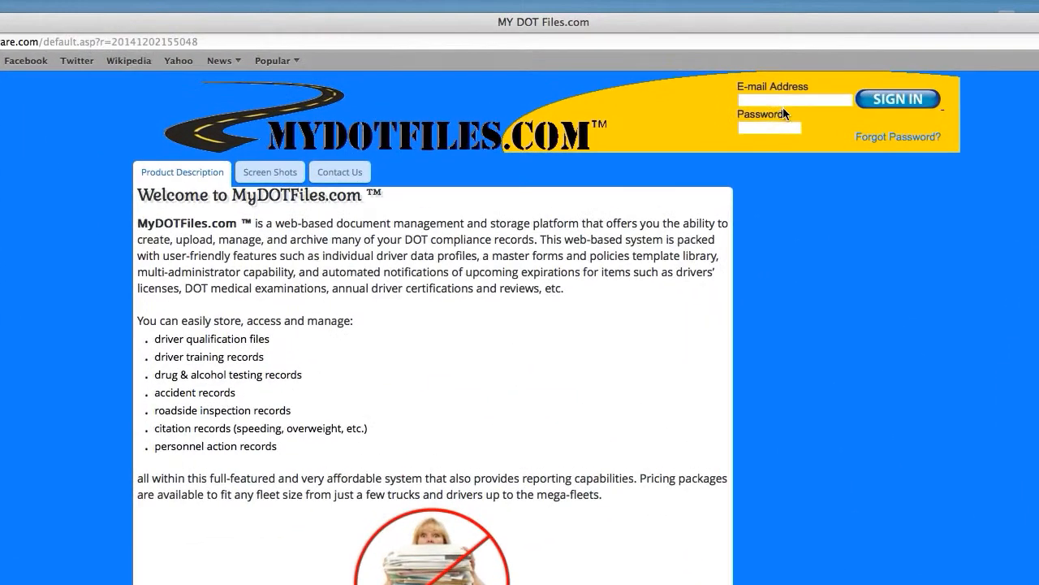
left_click(690, 56)
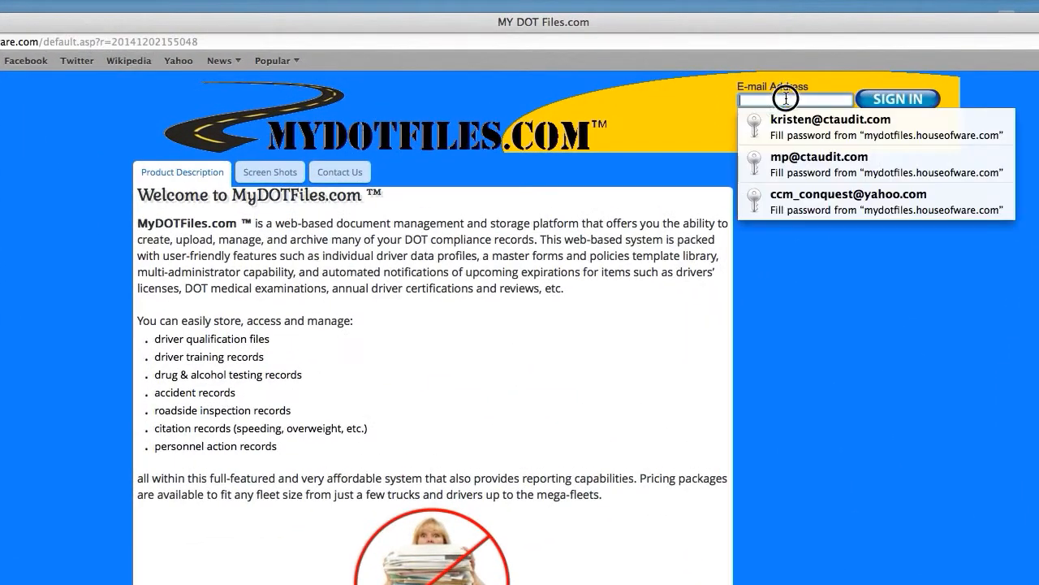
left_click(789, 130)
left_click(882, 105)
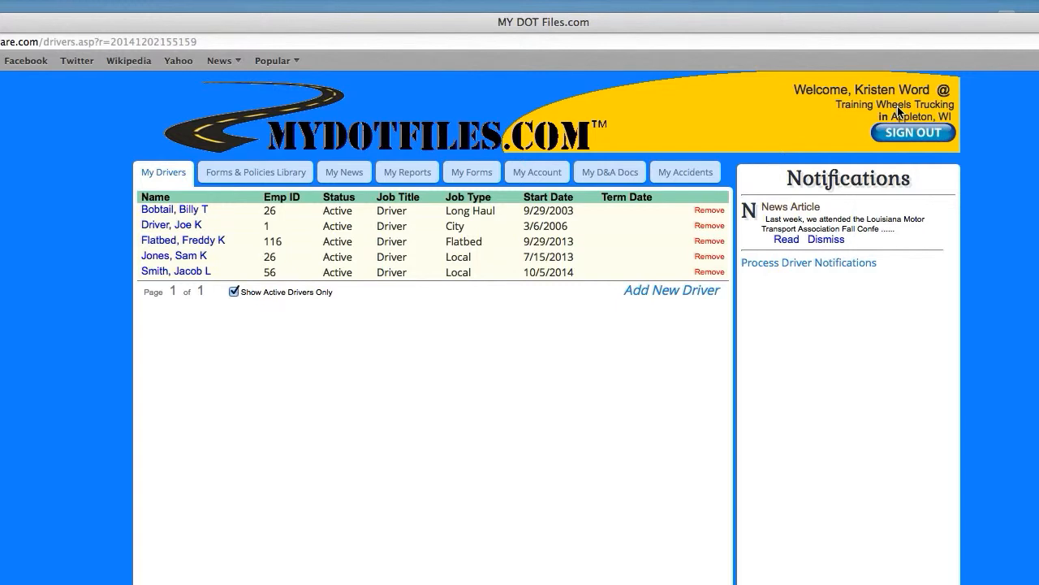
- Open the first driver's Training tab and start a new training record upload form
left_click(162, 213)
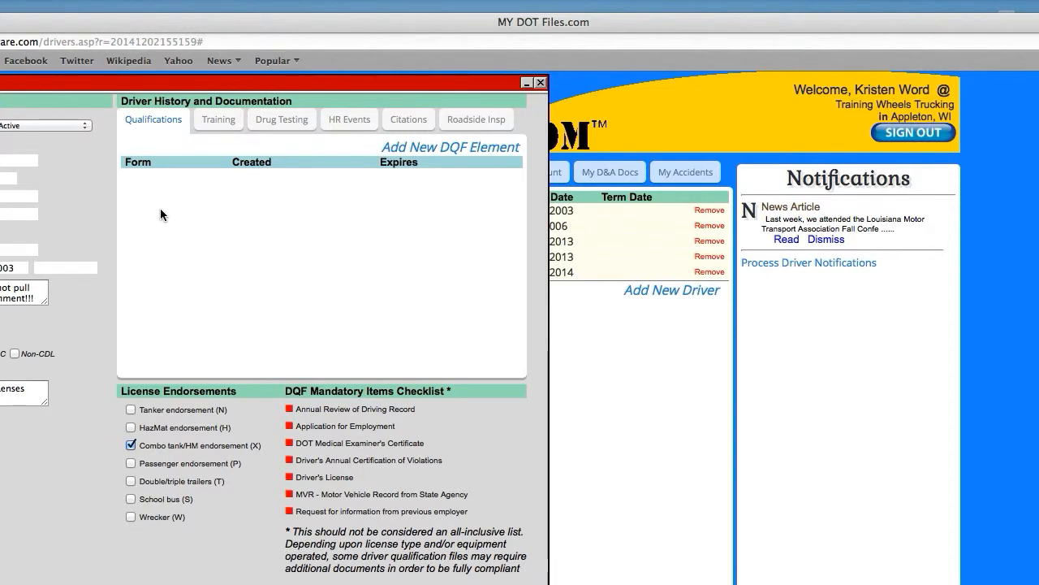
left_click(220, 123)
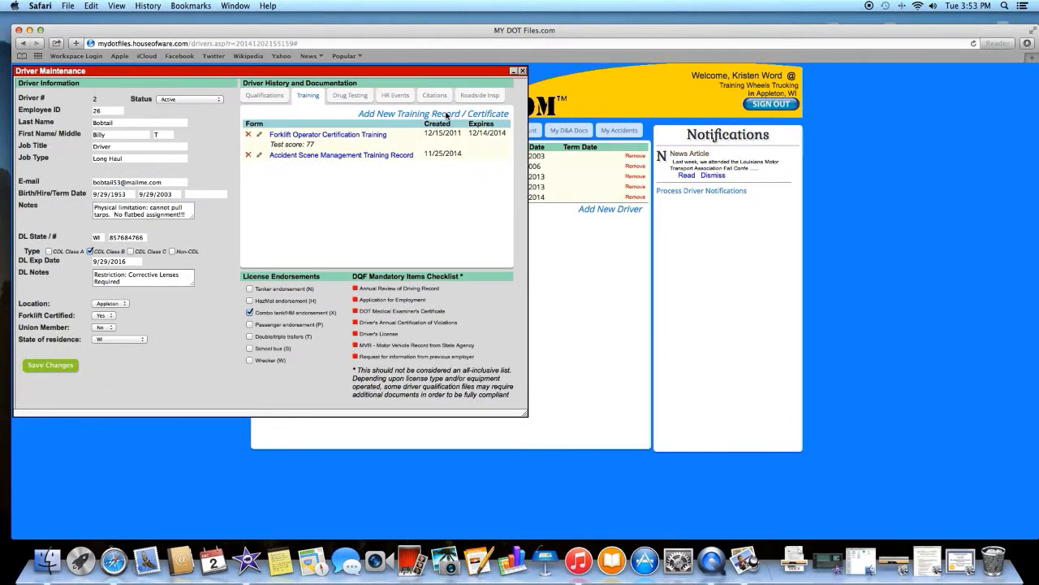
left_click(446, 116)
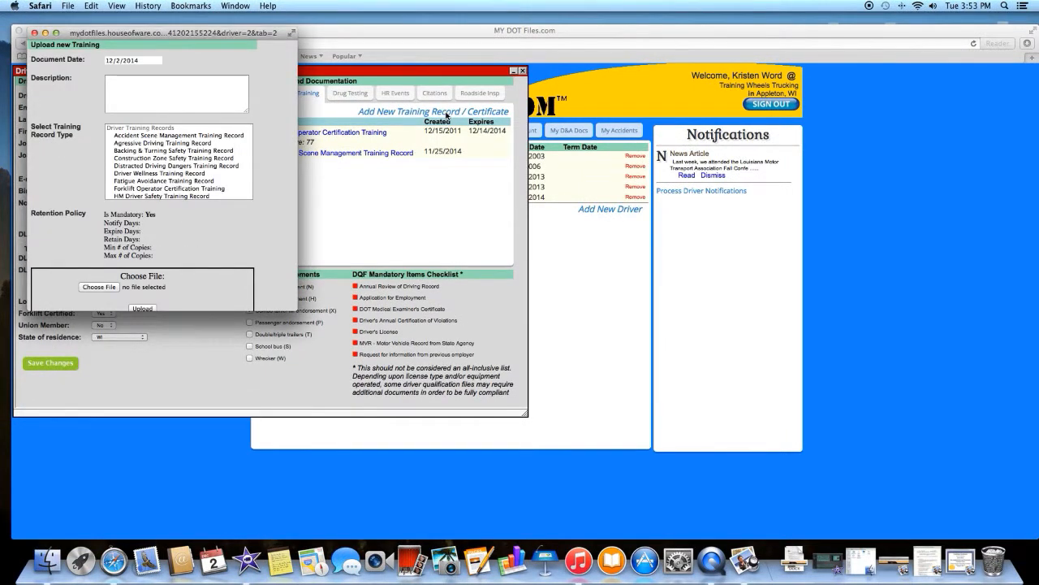
left_click(151, 59)
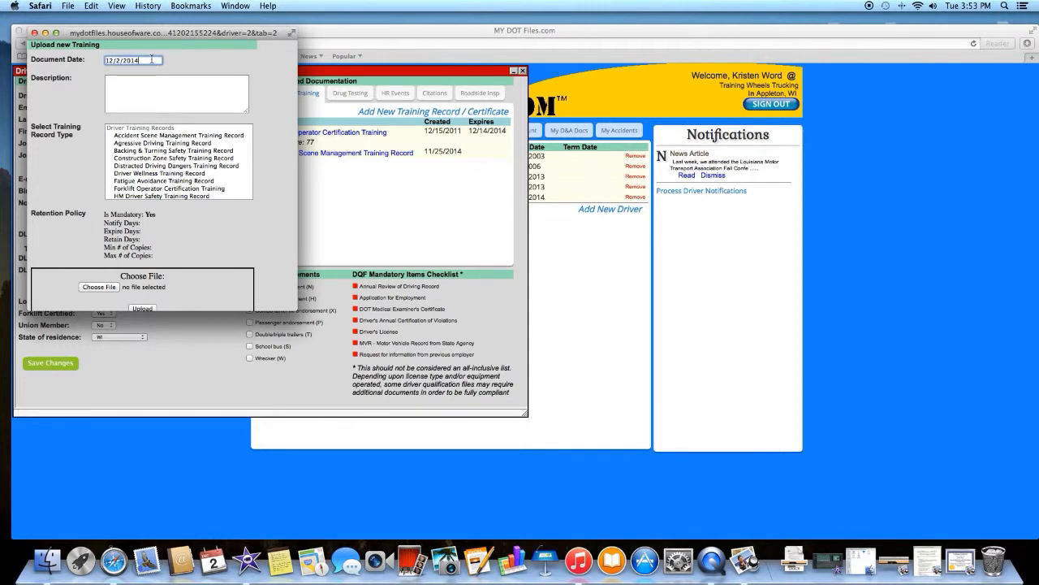
left_click(933, 560)
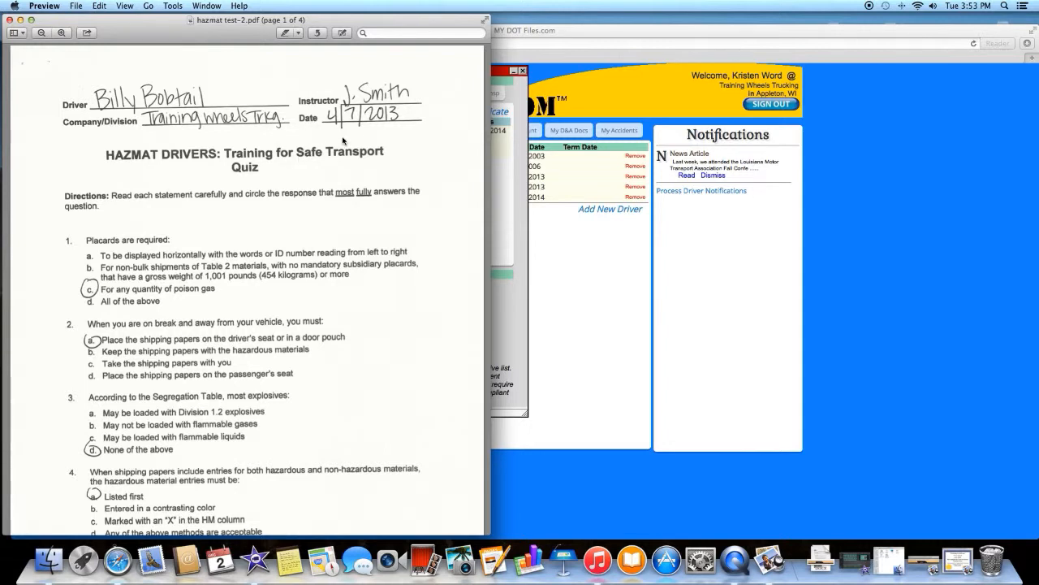
left_click(10, 19)
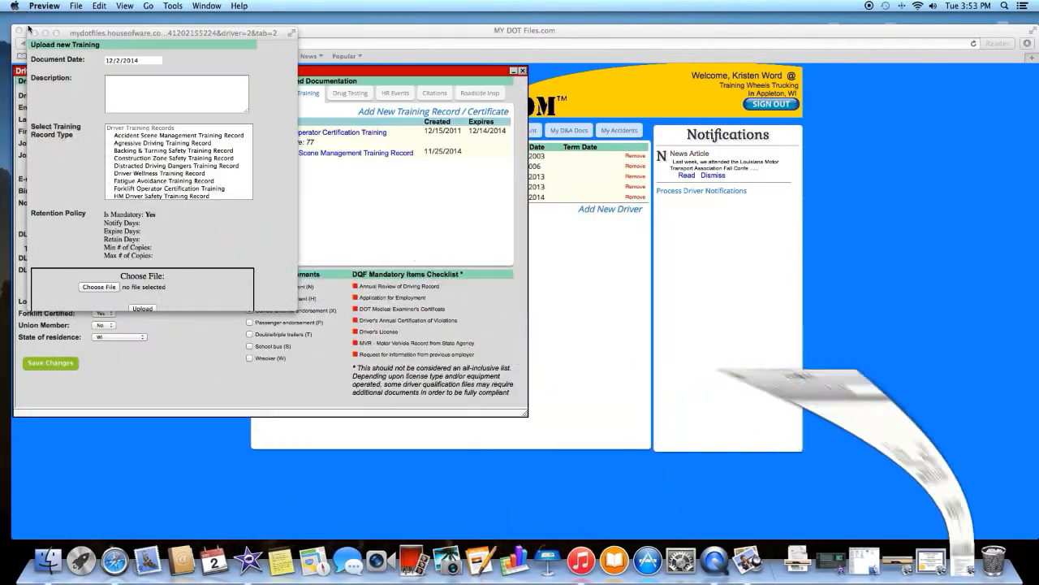
left_click(156, 61)
left_click_drag(155, 61, 89, 58)
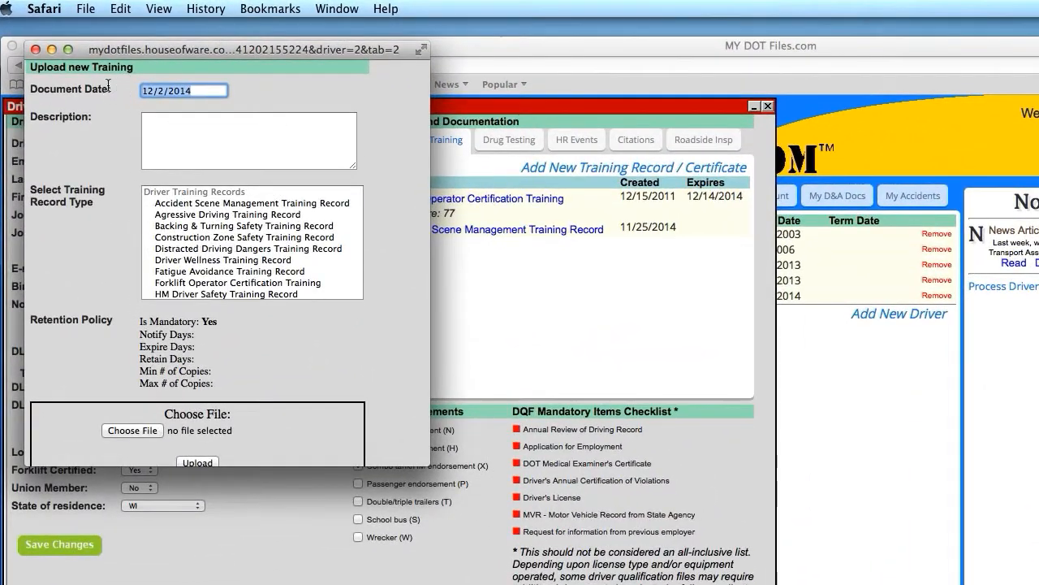
- Set the document date to 4/7/2013, leaving the description empty
type("4/7/201")
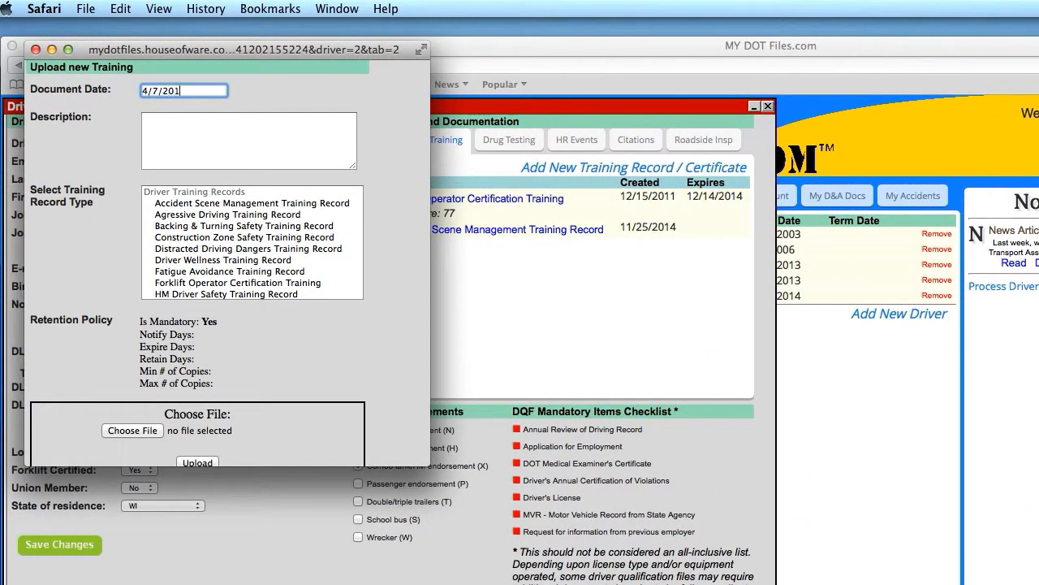
left_click(250, 129)
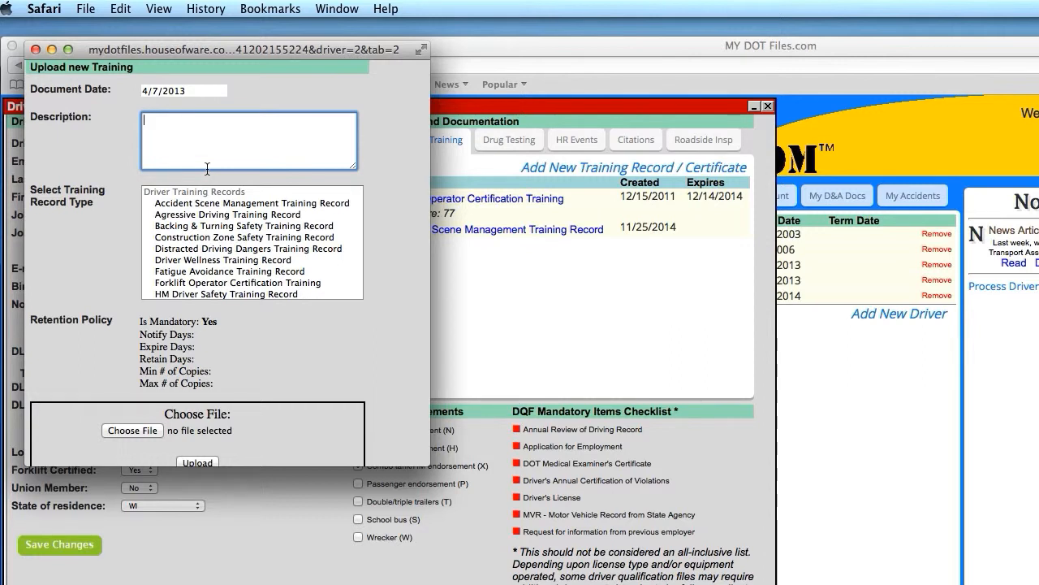
left_click(133, 213)
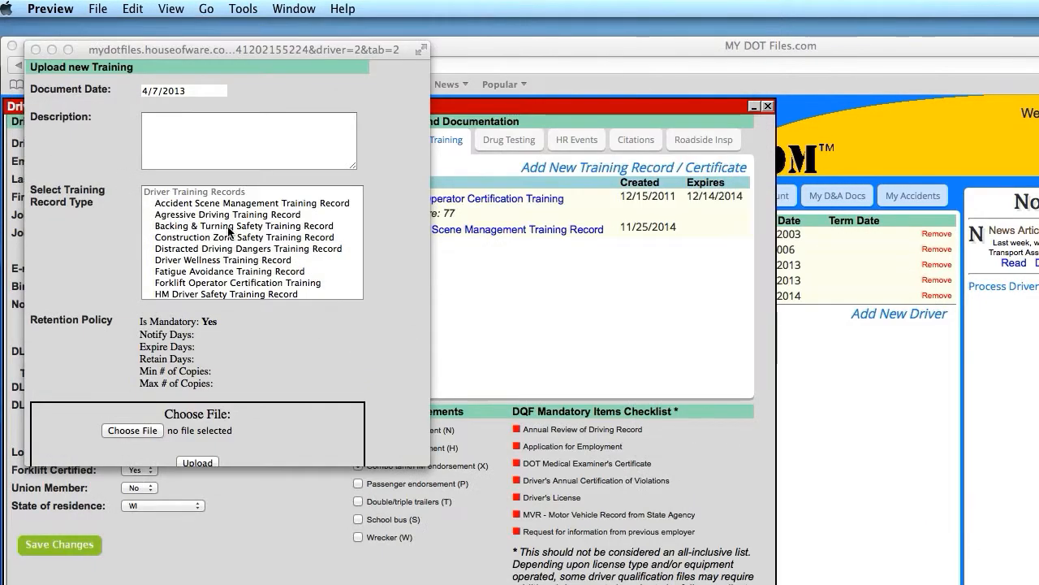
- Set the record type to HM Driver Safety Training Record, with its 1095-day expiry policy
scroll(229, 231, "down", 1)
scroll(228, 231, "down", 5)
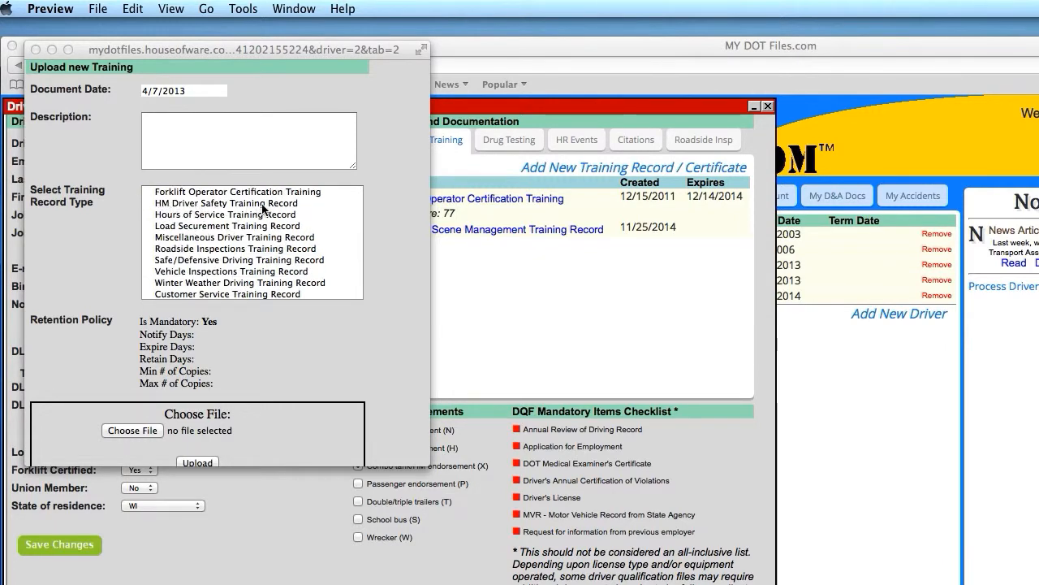
left_click(186, 207)
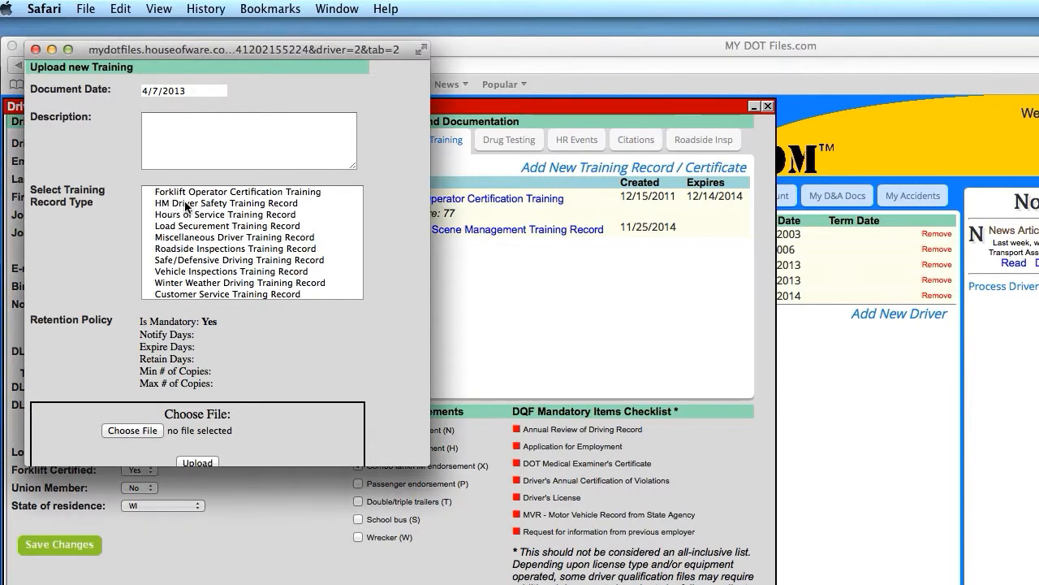
left_click(185, 204)
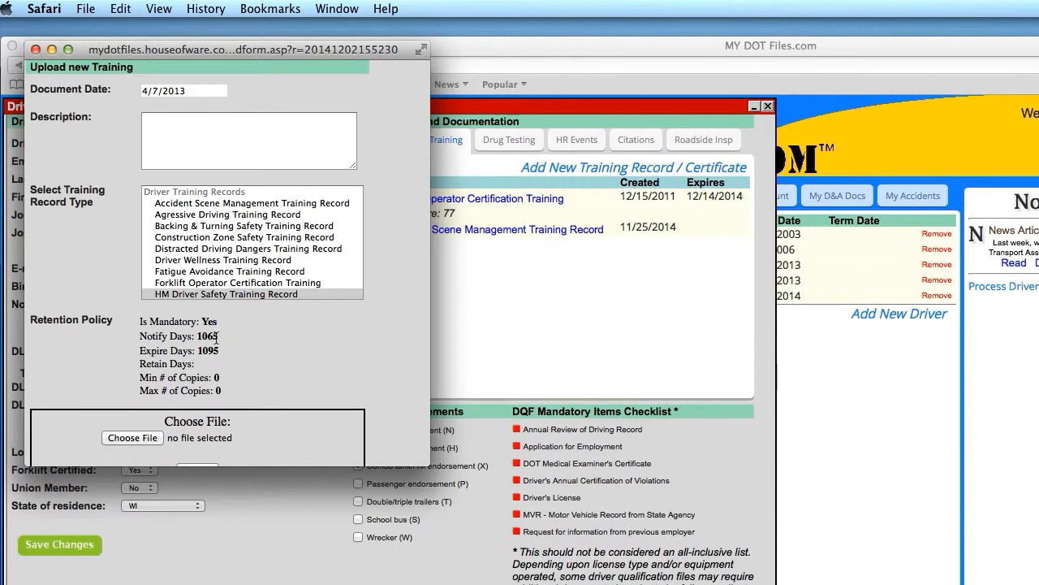
scroll(295, 357, "down", 1)
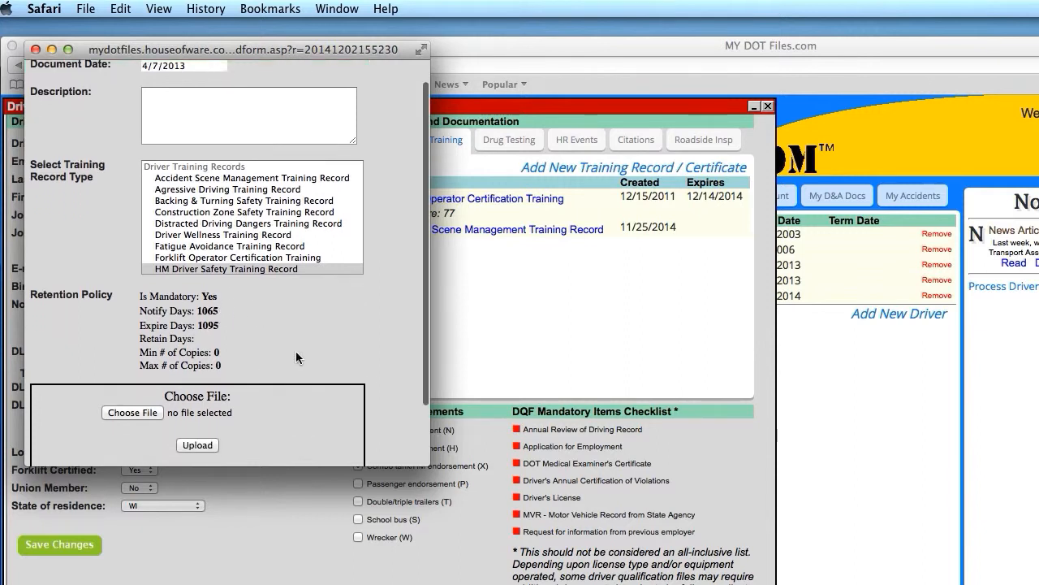
scroll(295, 350, "down", 3)
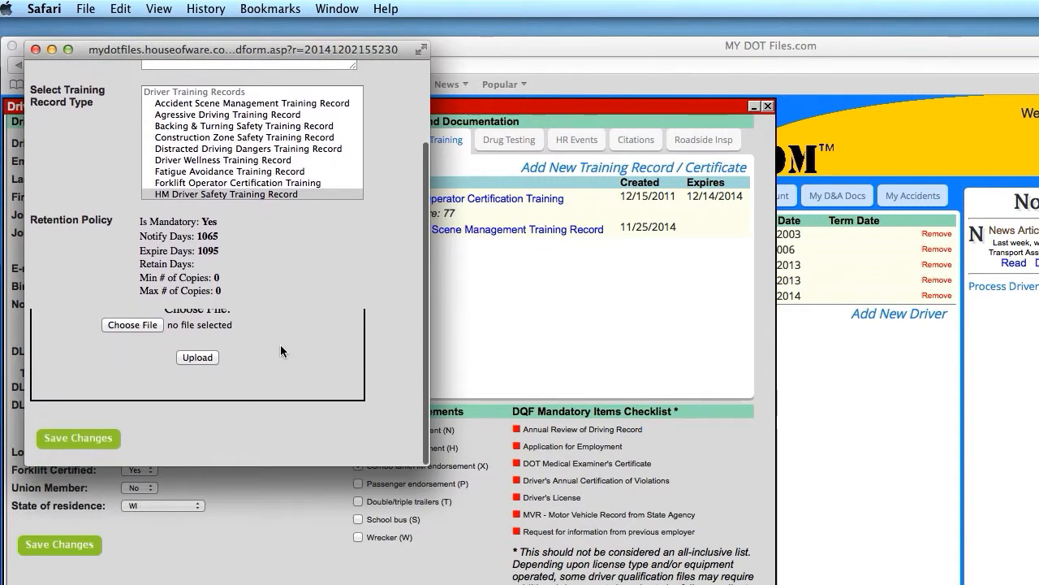
scroll(281, 347, "up", 1)
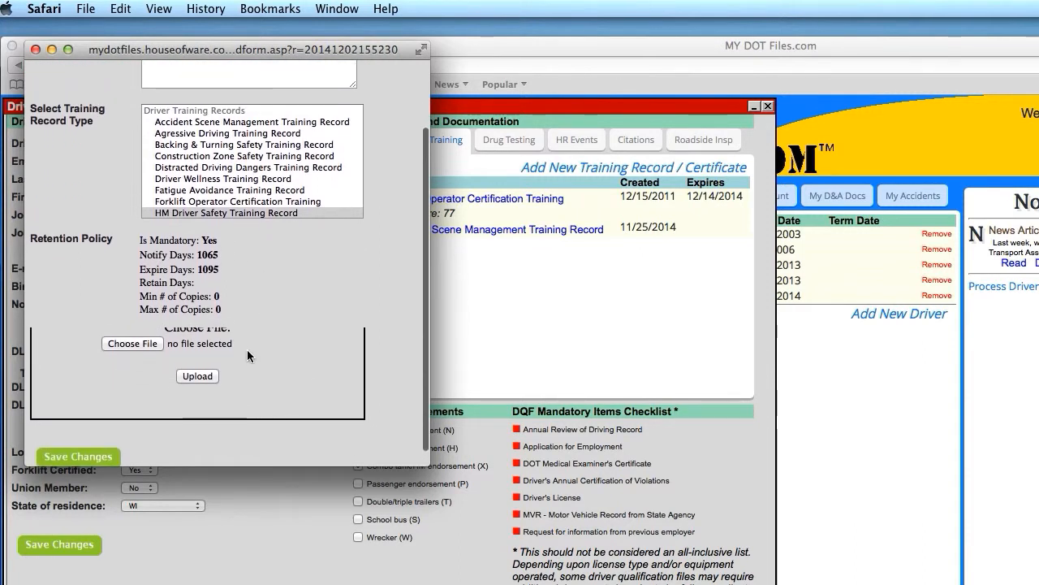
- Attach hazmat test-2.pdf from CCM Docs and upload it to the training record
left_click(151, 347)
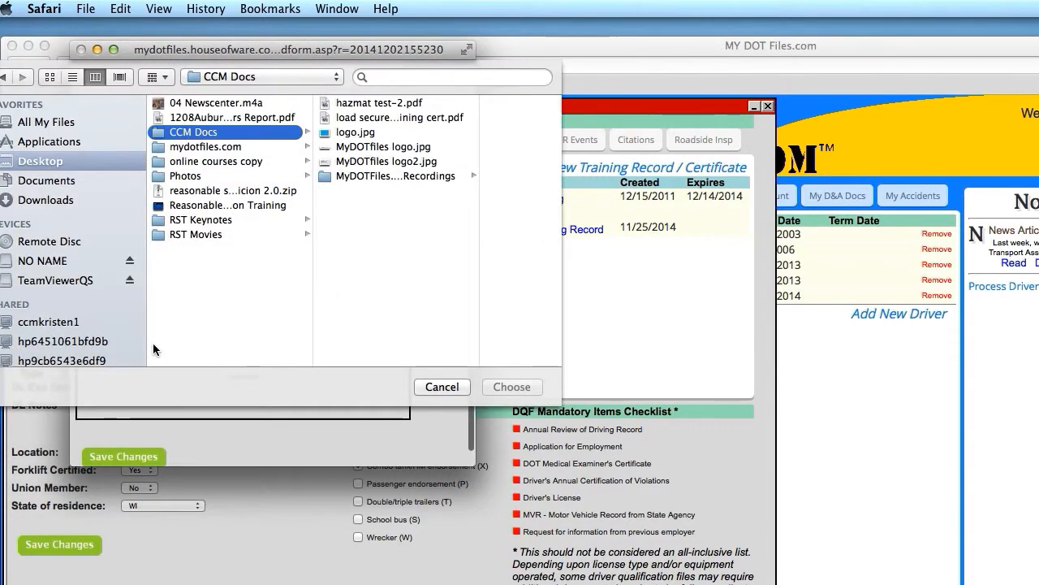
left_click(397, 103)
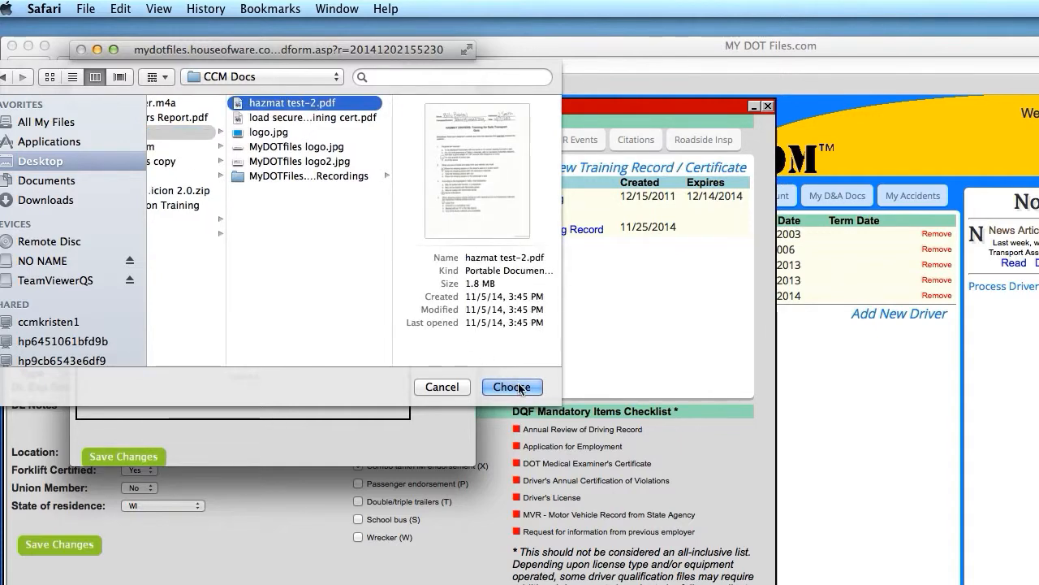
left_click(511, 387)
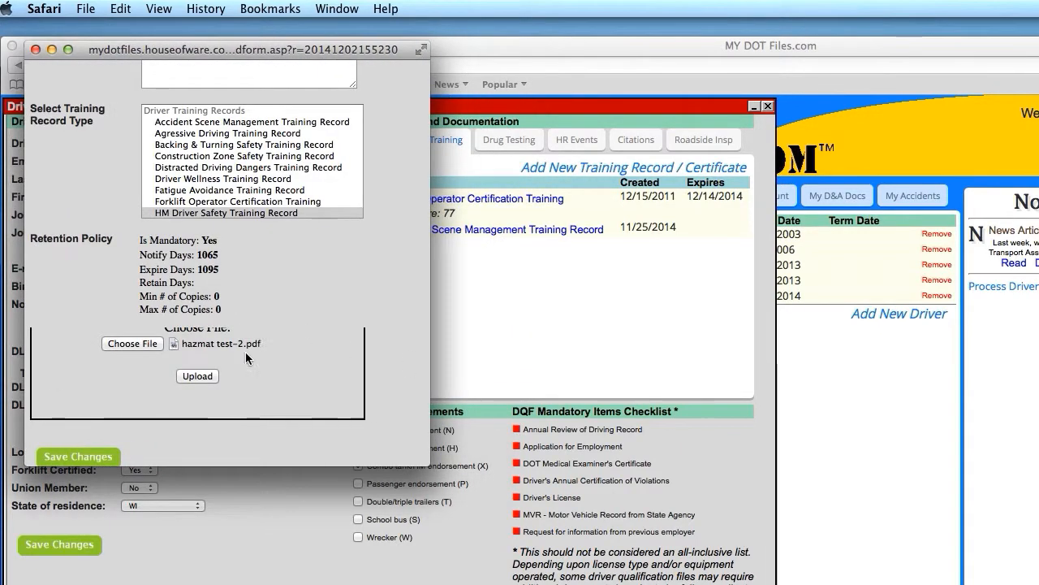
left_click(197, 376)
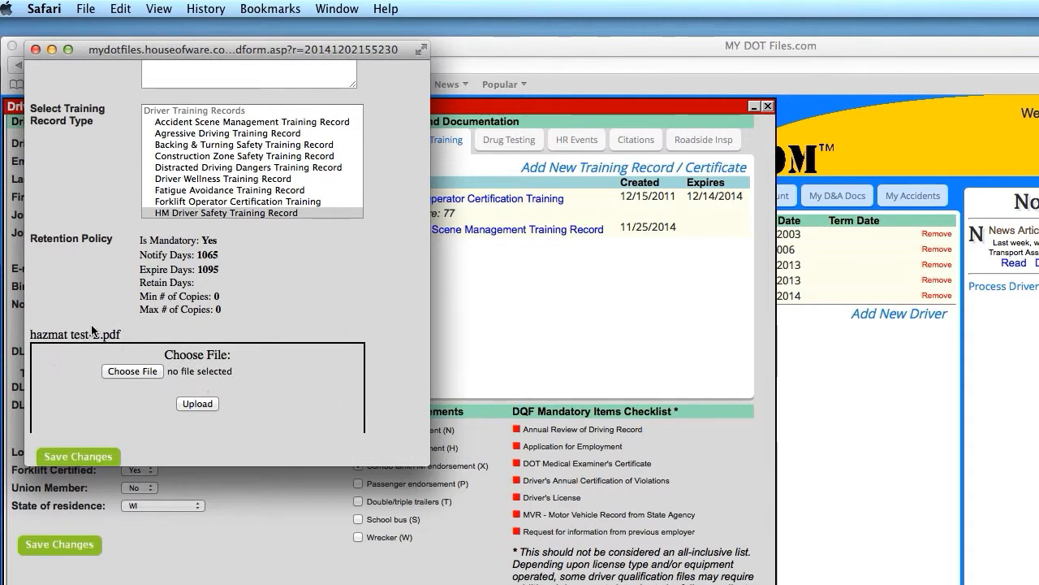
scroll(163, 375, "down", 2)
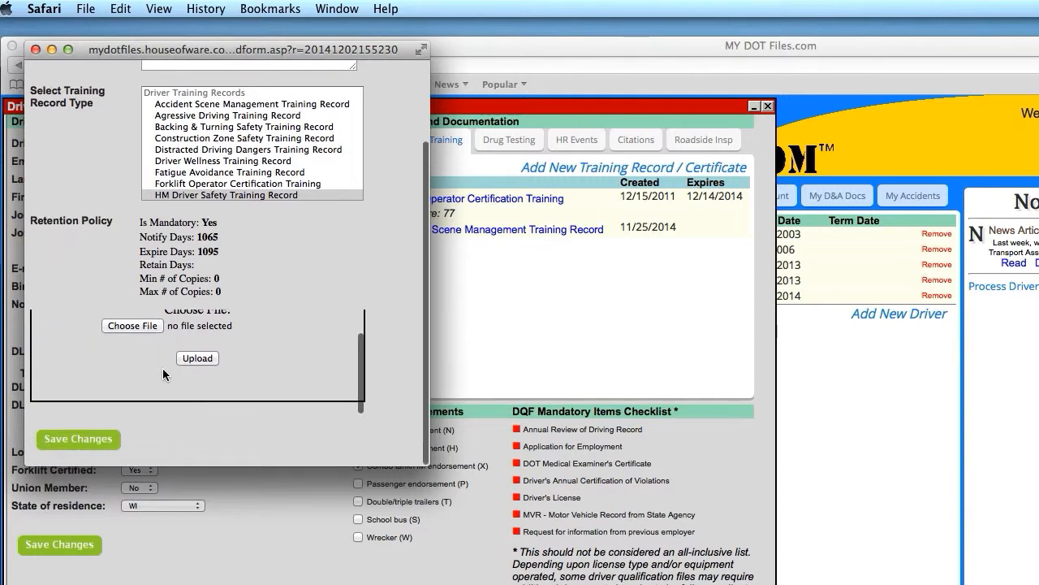
- Save the HM Driver Safety Training Record (4/7/2013–4/6/2016) and open its hazmat quiz PDF
left_click(105, 442)
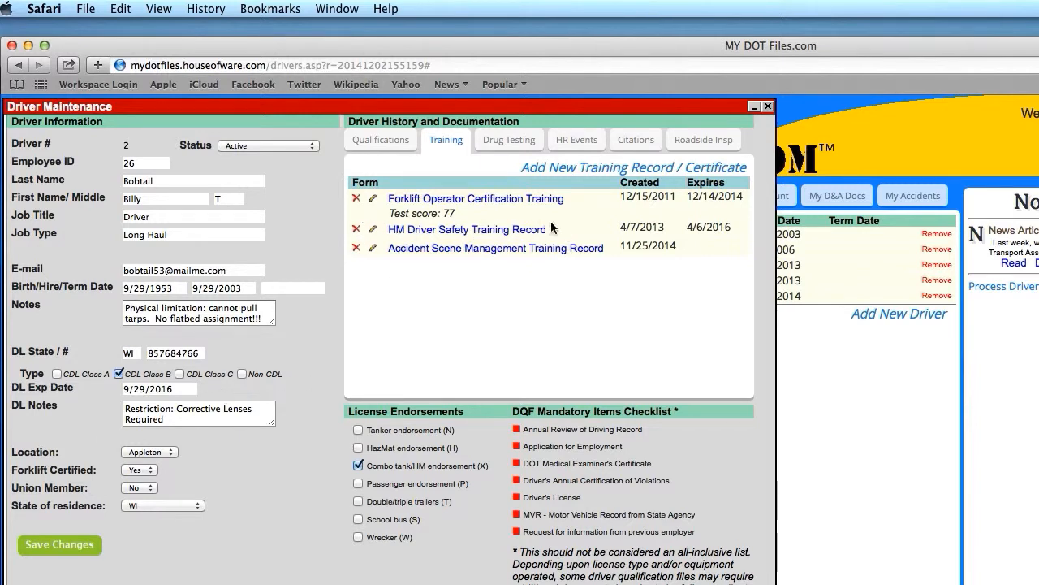
left_click(494, 234)
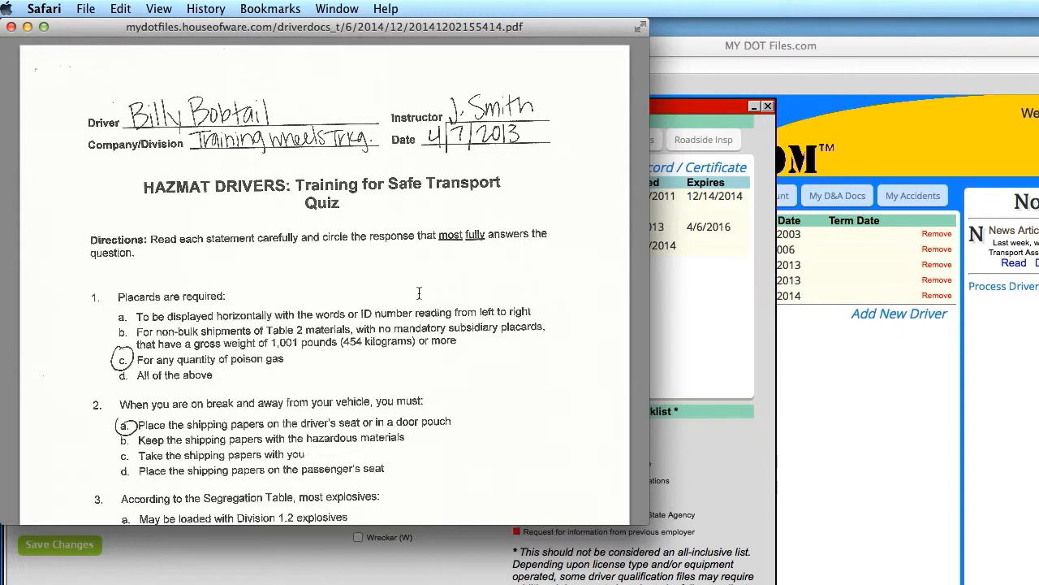
- Close the PDF and keep all three training records, cancelling removal of the HM record
left_click(11, 27)
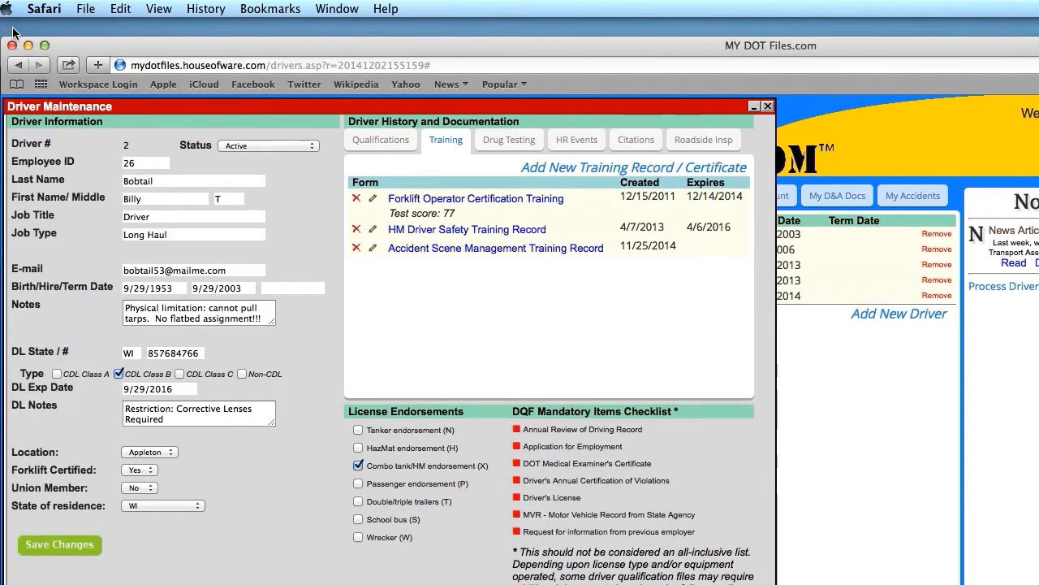
left_click(356, 229)
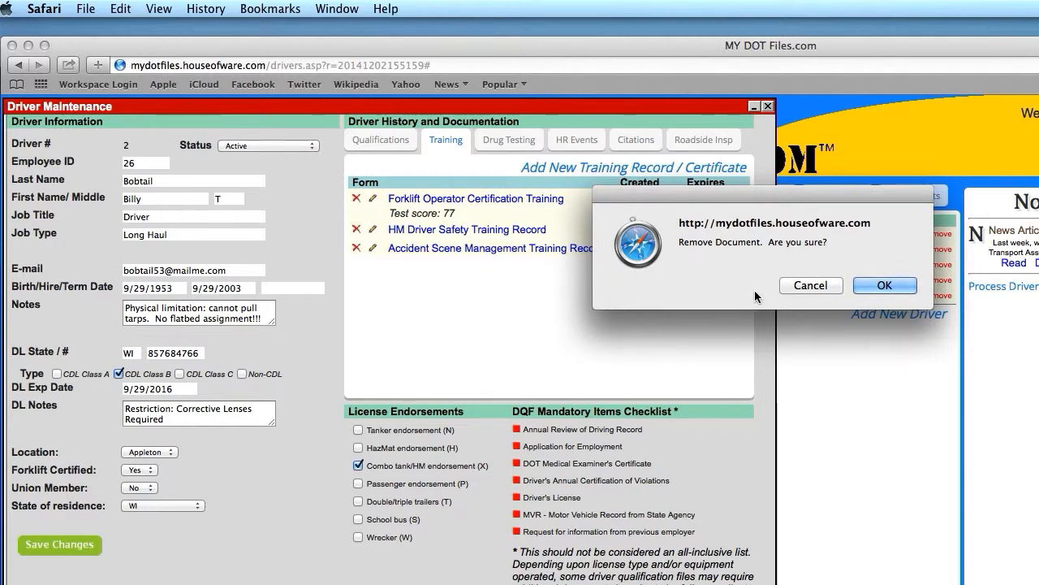
left_click(816, 286)
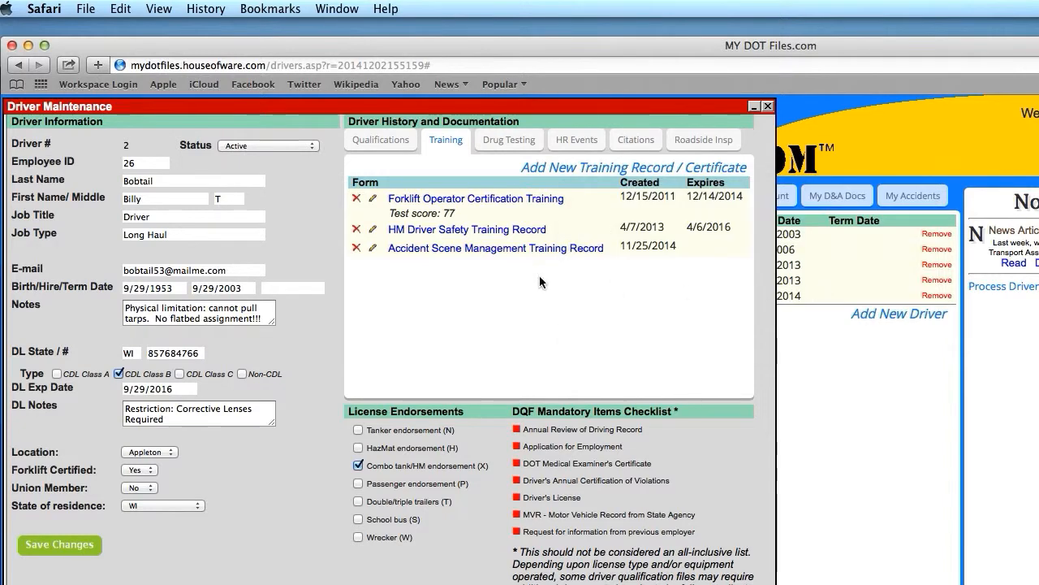
left_click(373, 230)
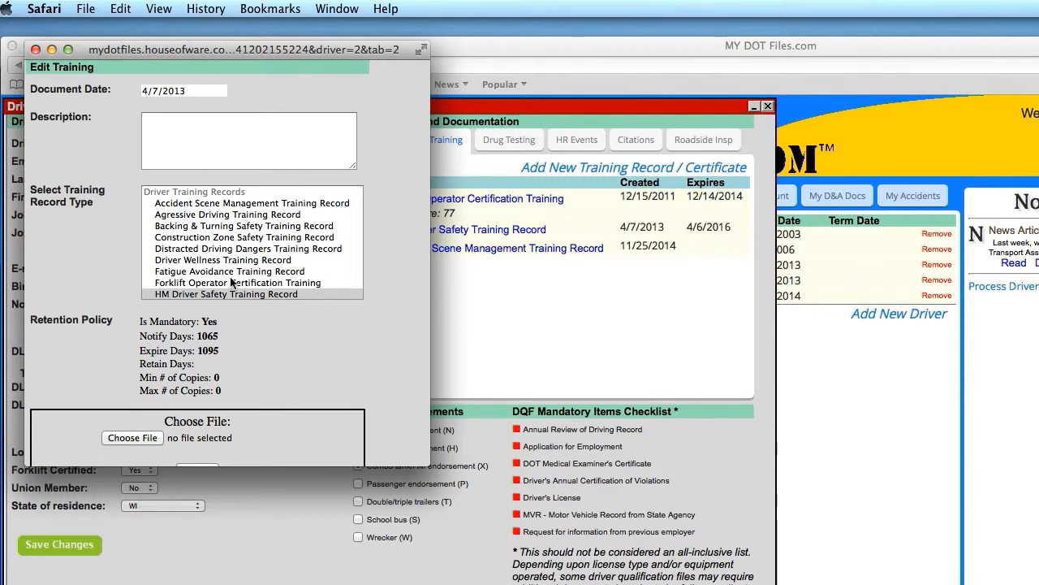
scroll(300, 343, "down", 3)
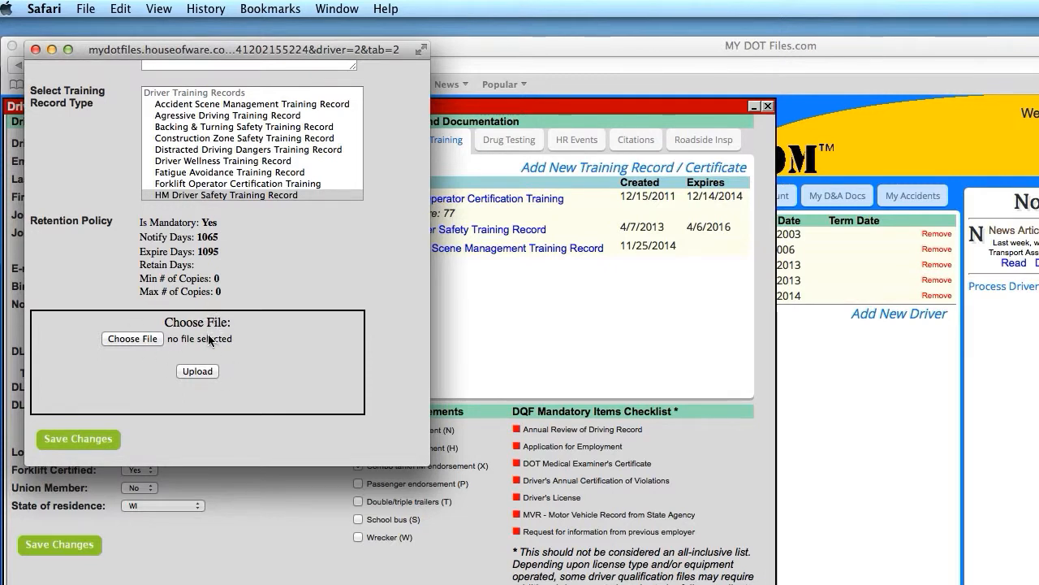
left_click(35, 50)
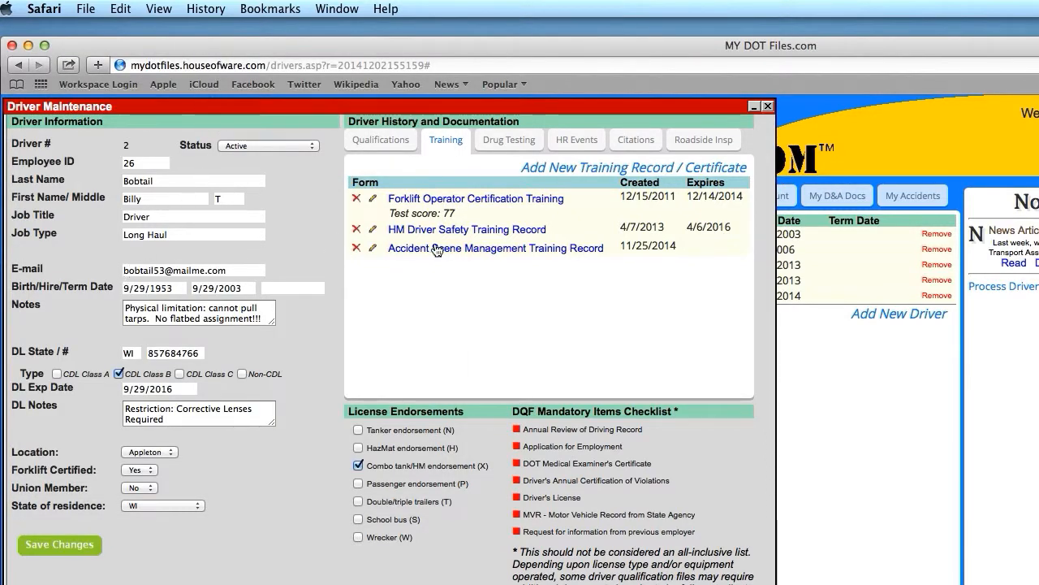
- Switch to the city driver's empty Training tab and start a new training record
left_click(767, 108)
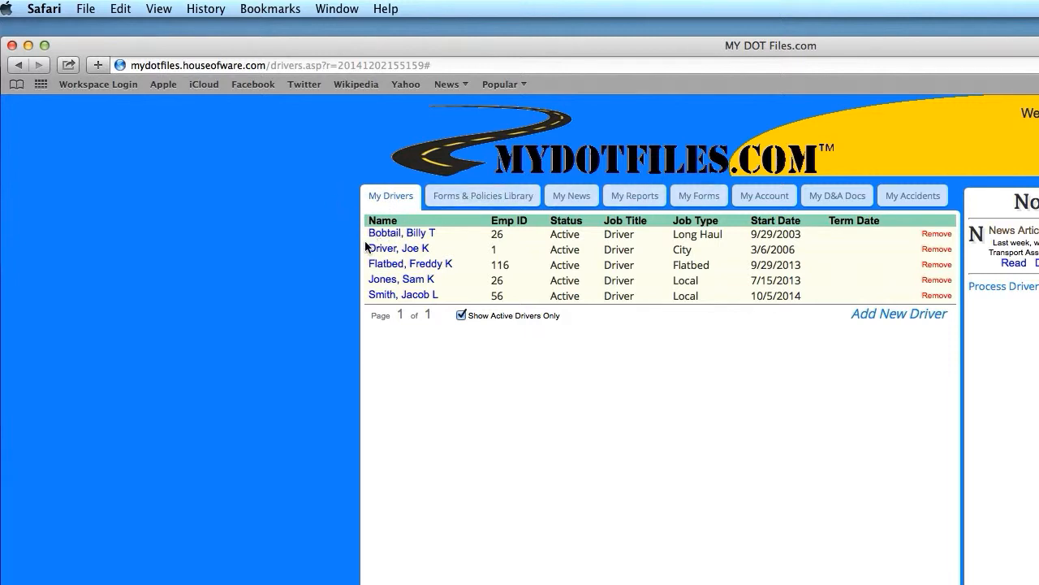
left_click(409, 252)
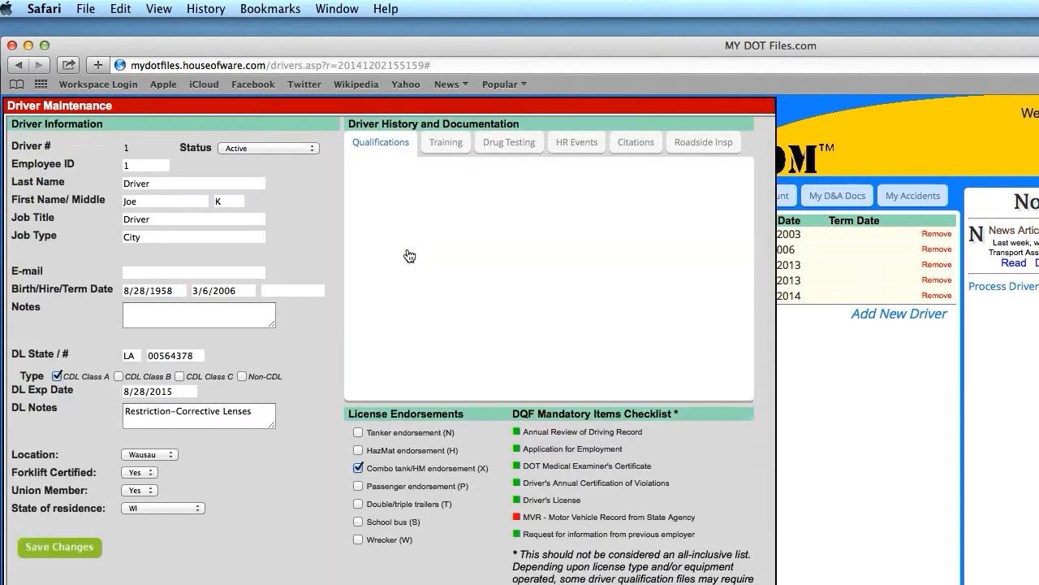
left_click(445, 143)
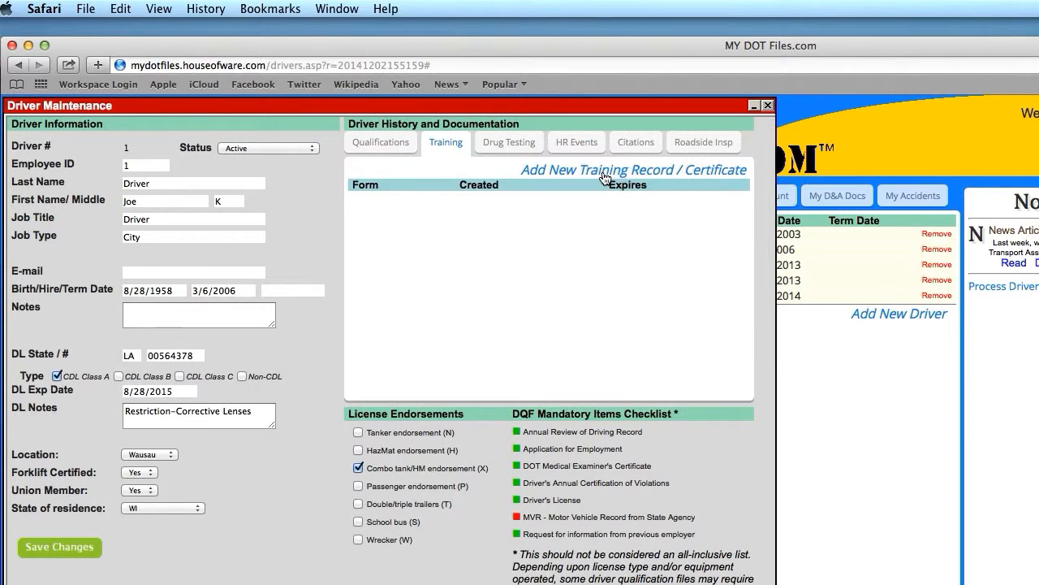
left_click(603, 172)
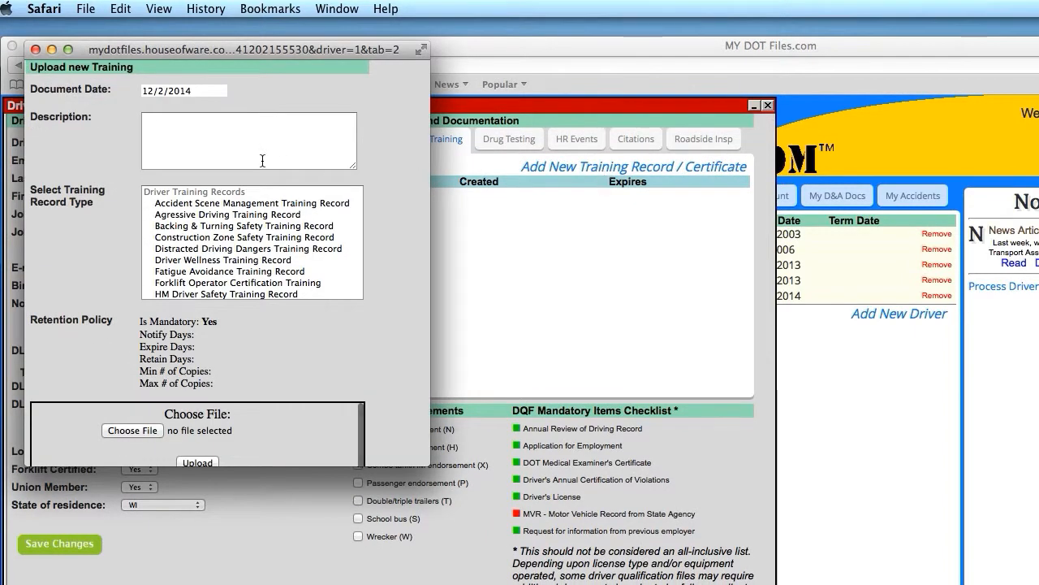
- Check the certificate's October 3, 2014 date in Preview, then retype the document date as 10/3/2014
left_click(208, 90)
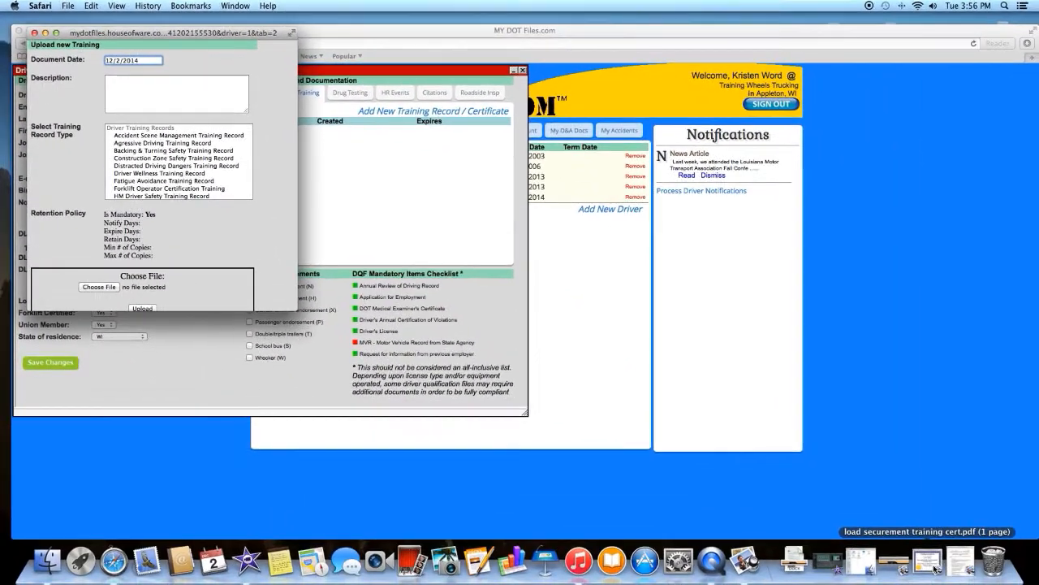
left_click(934, 565)
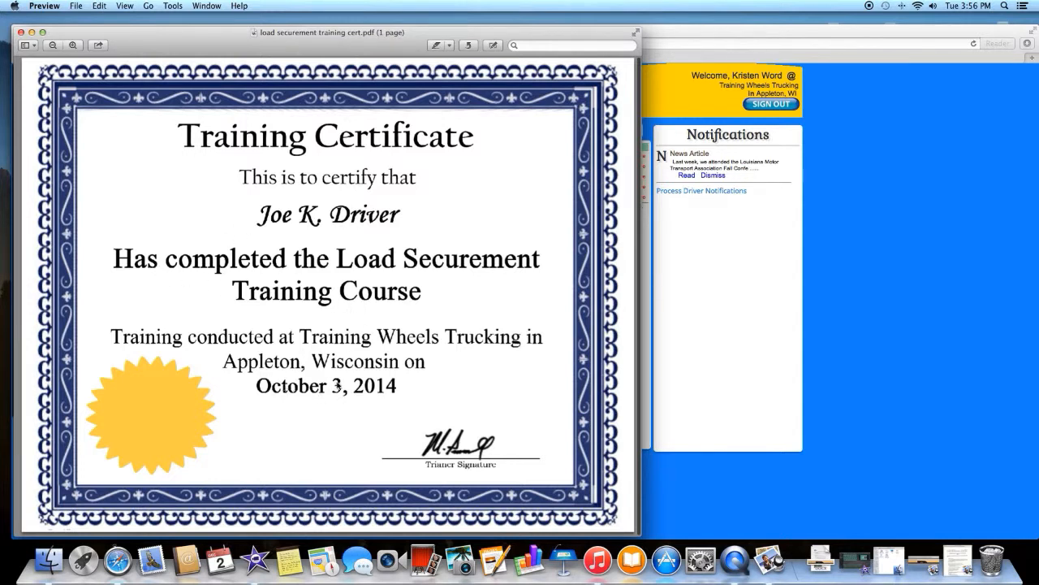
left_click(32, 33)
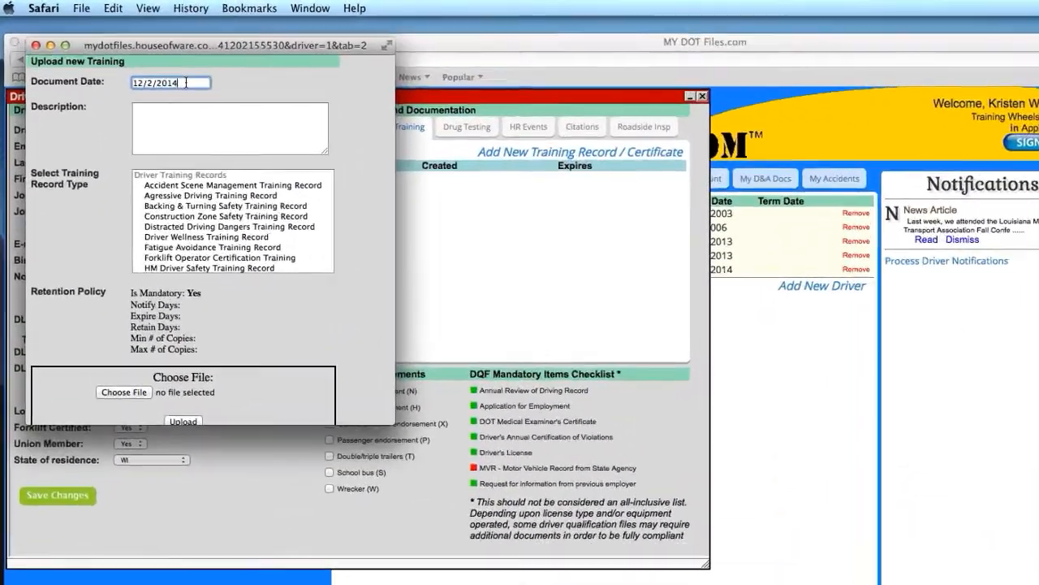
left_click_drag(186, 82, 86, 76)
type("1")
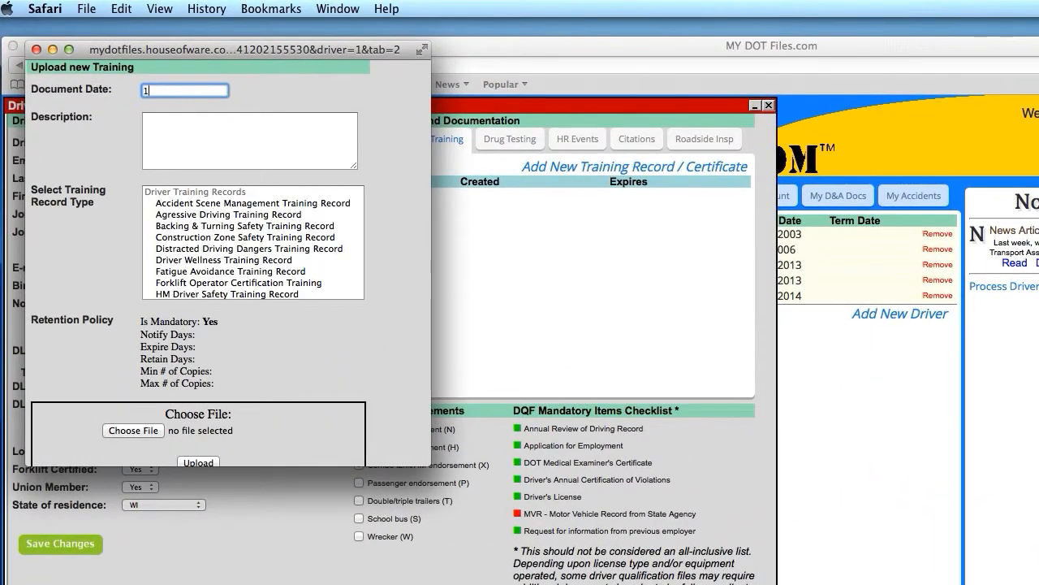
type("0/3/20")
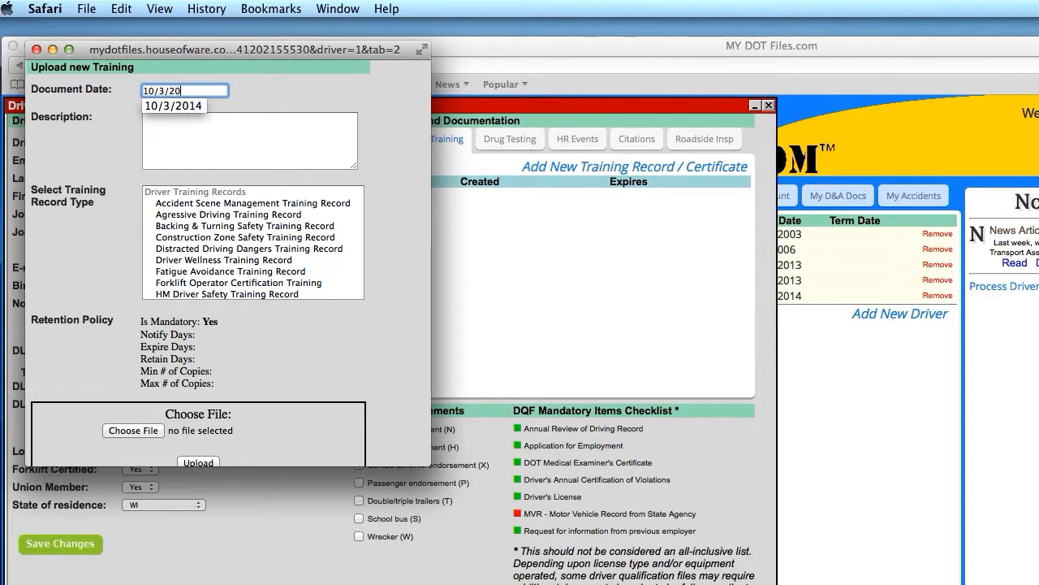
type("14")
- Enter the description 'Two consecutive roadiside inspections with load securement violations'
left_click(273, 128)
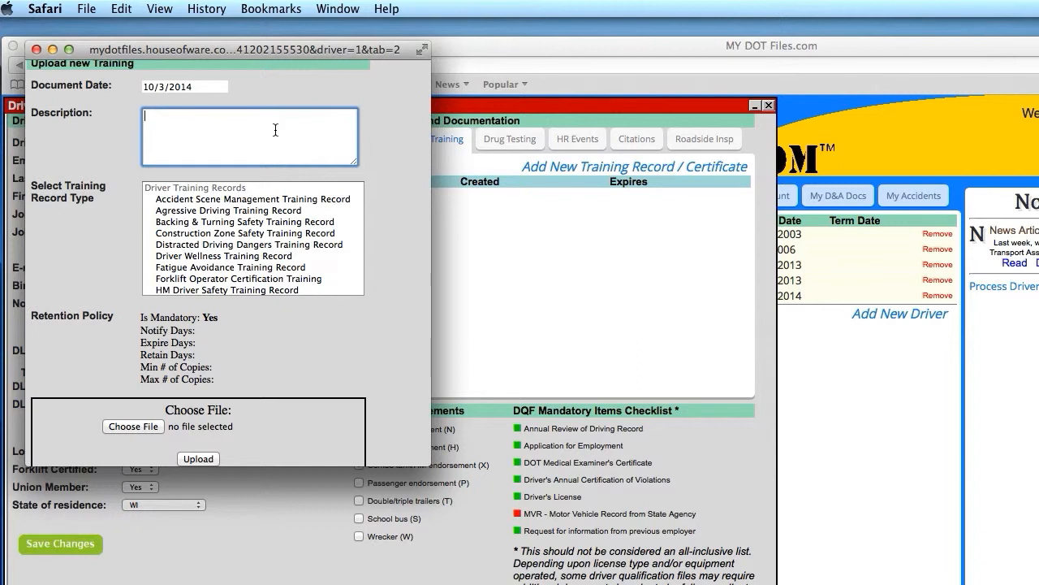
type("Two consec")
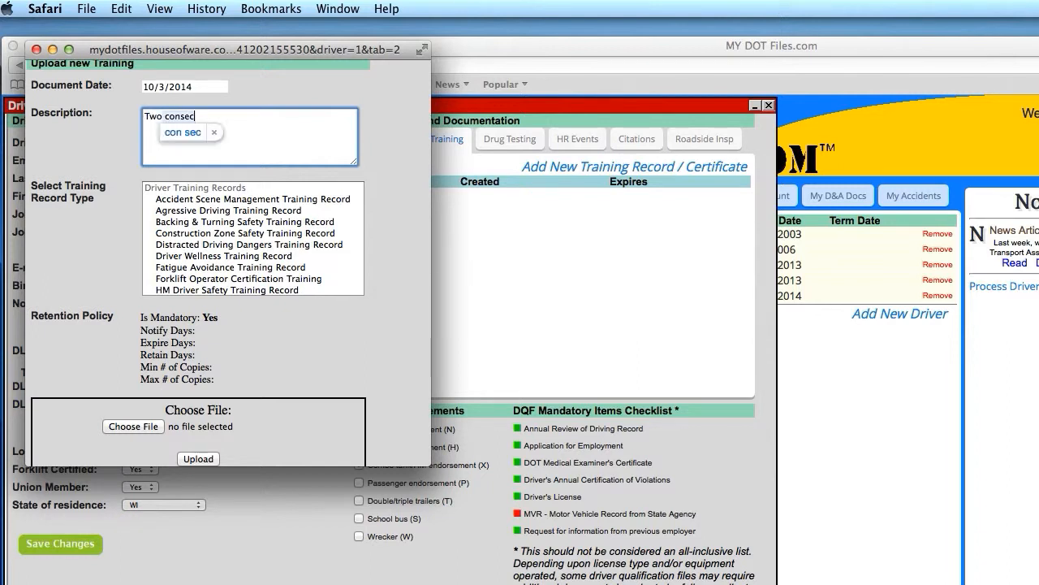
type("utive")
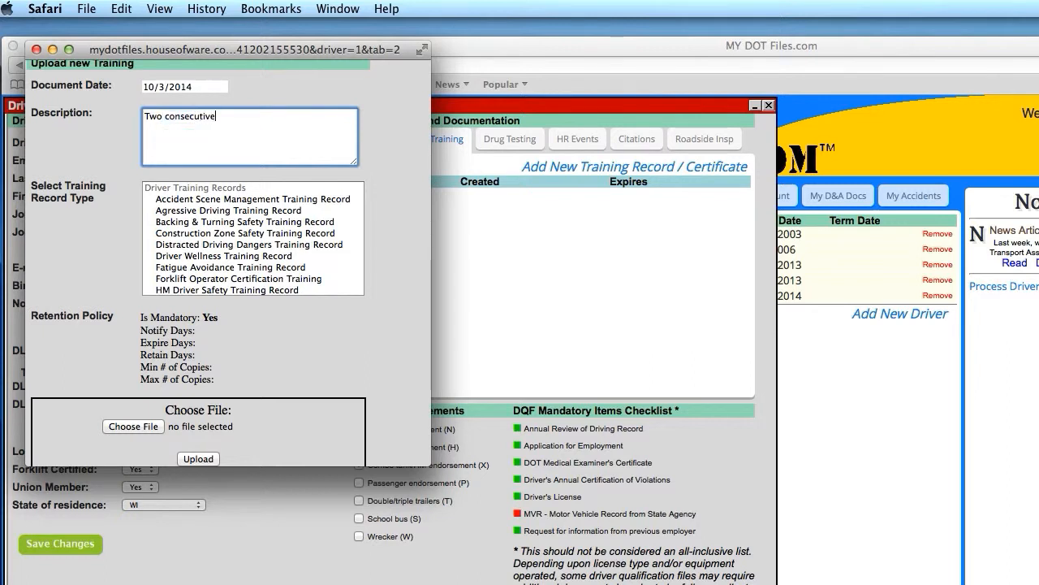
type(" roadiside inspections")
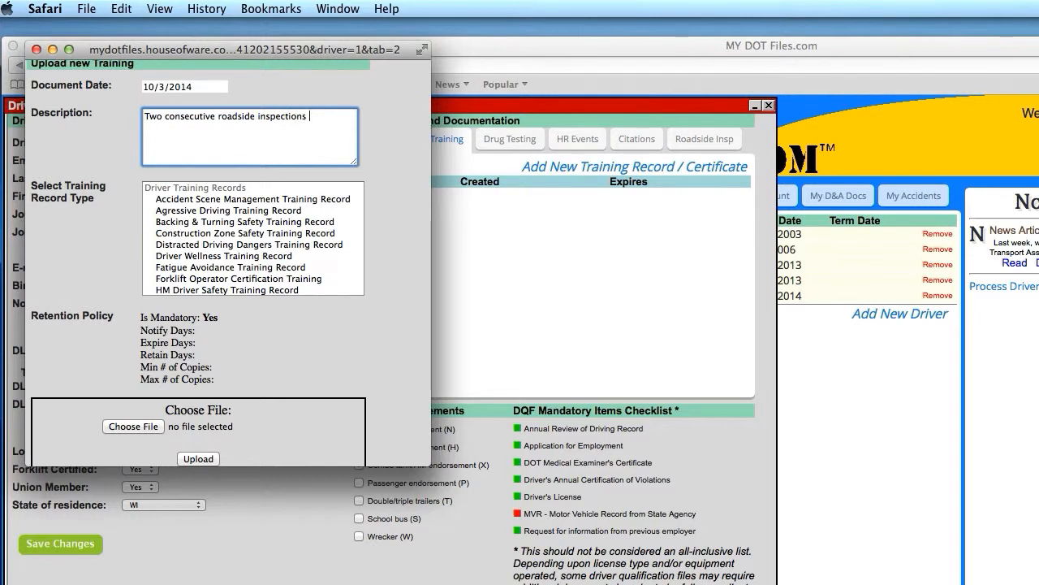
type(" with load securement v")
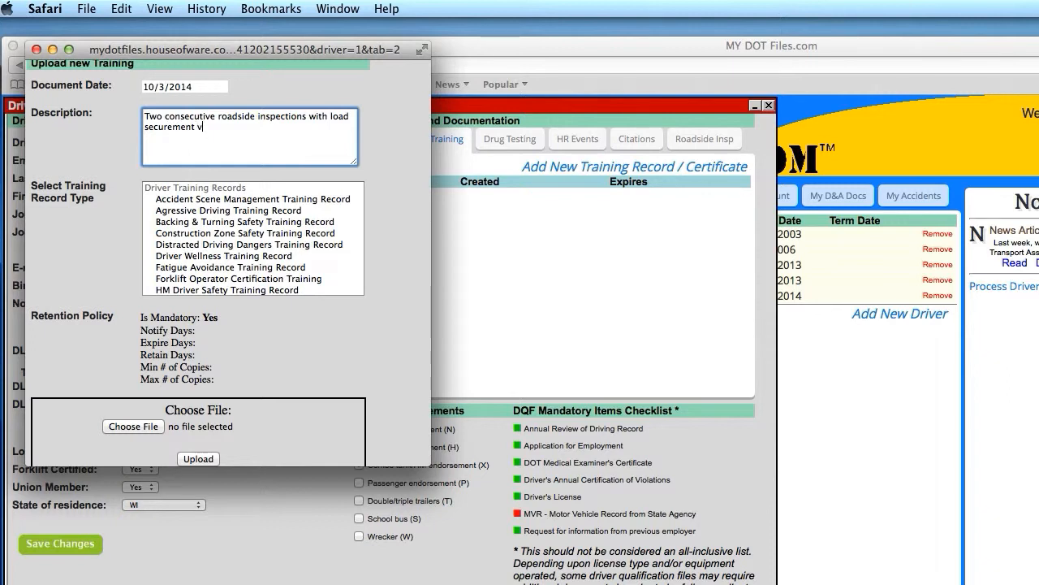
type("iolations.")
- Choose Load Securement Training Record as the type, giving a non-mandatory 0-day policy
scroll(209, 235, "down", 5)
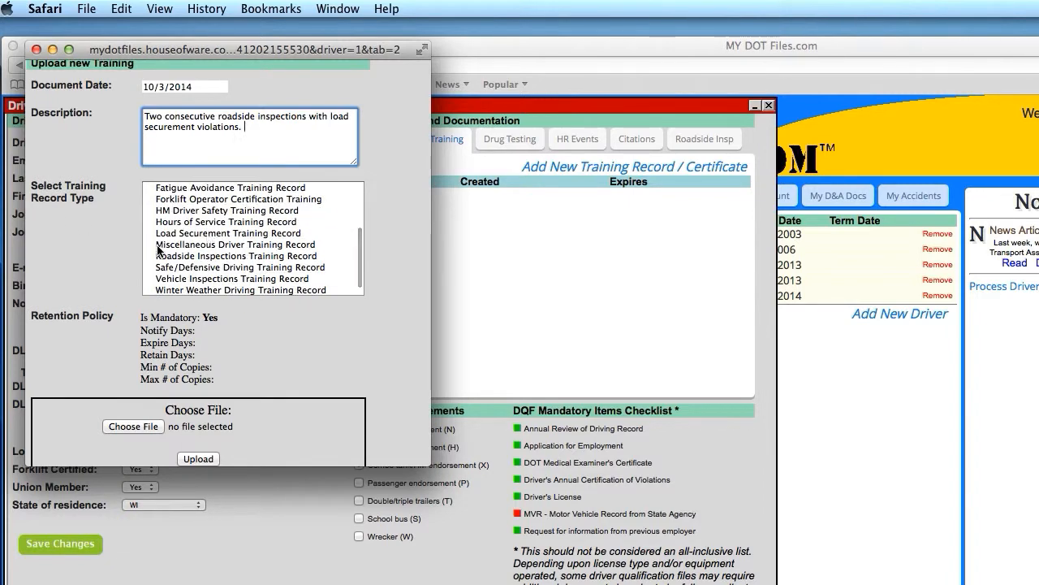
left_click(231, 233)
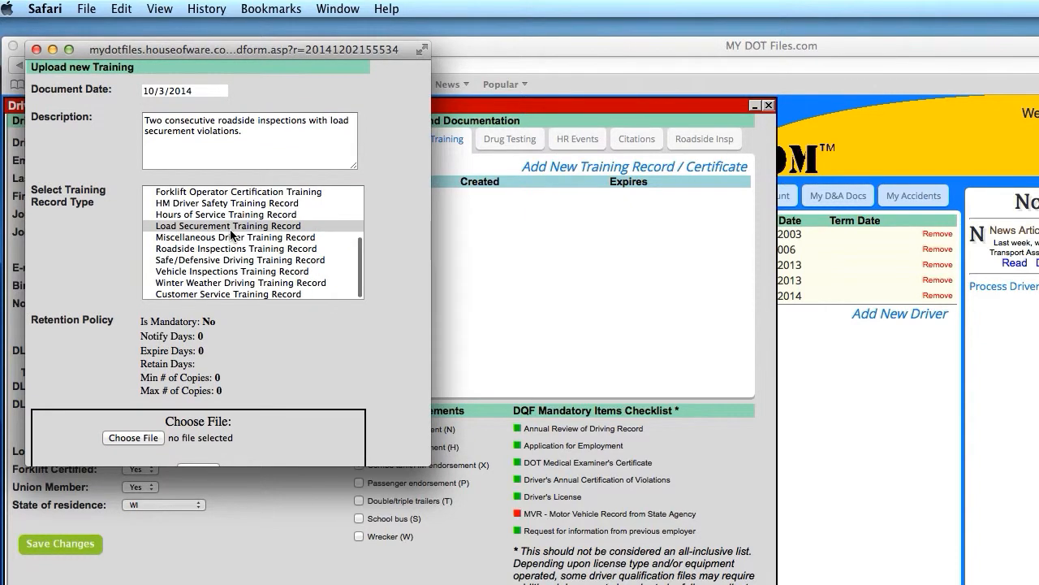
scroll(266, 381, "down", 3)
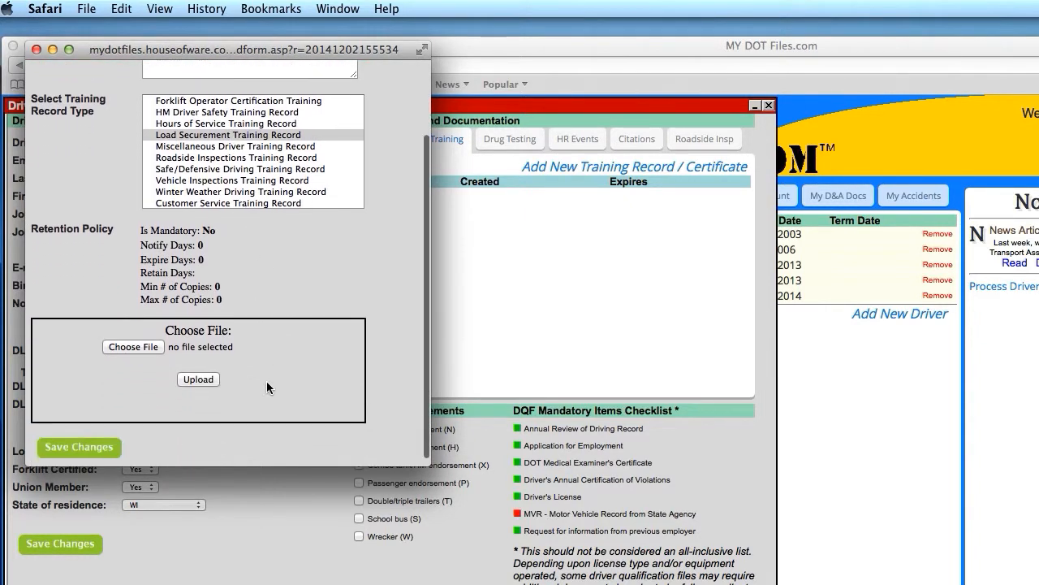
- Attach load securement training cert.pdf from CCM Docs to the training record
left_click(141, 344)
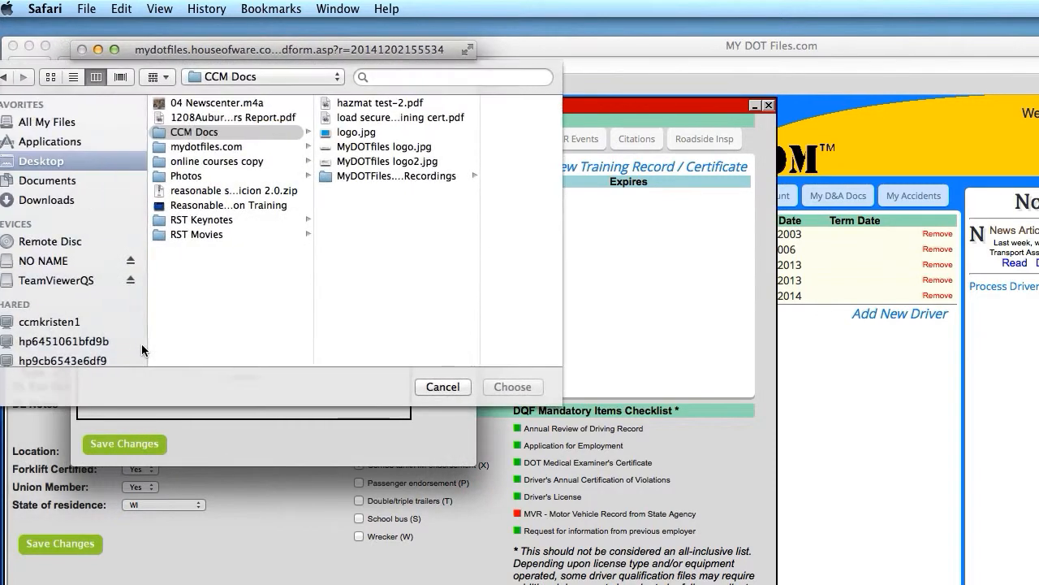
left_click(395, 120)
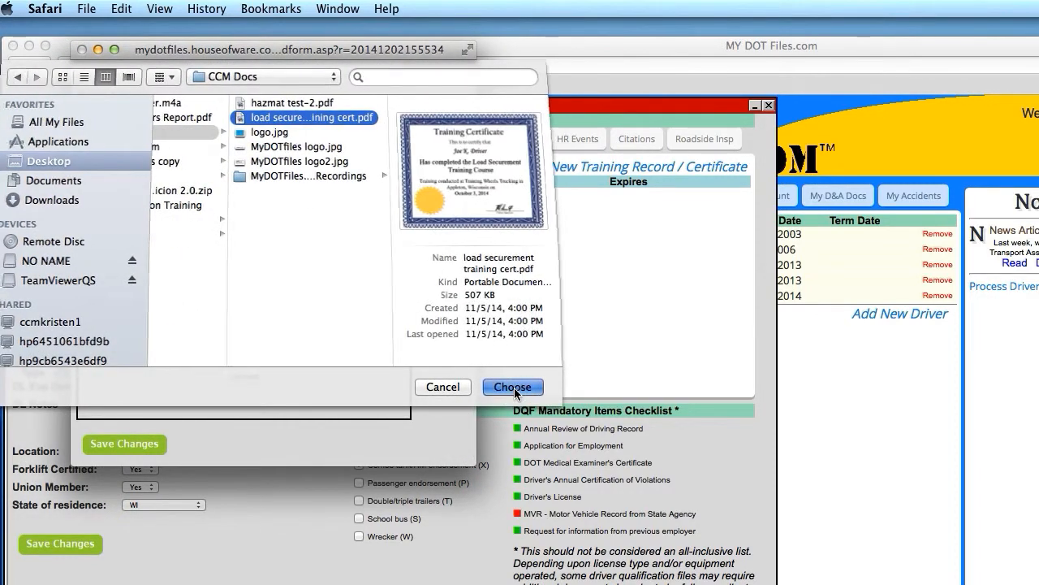
left_click(512, 386)
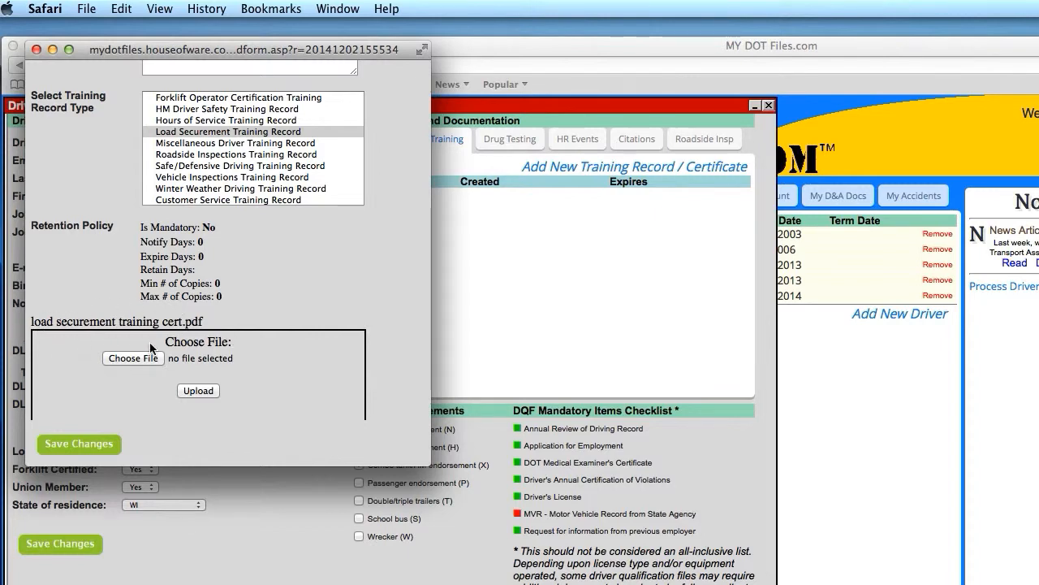
- Save the Load Securement Training Record and review its description in the training list
left_click(80, 444)
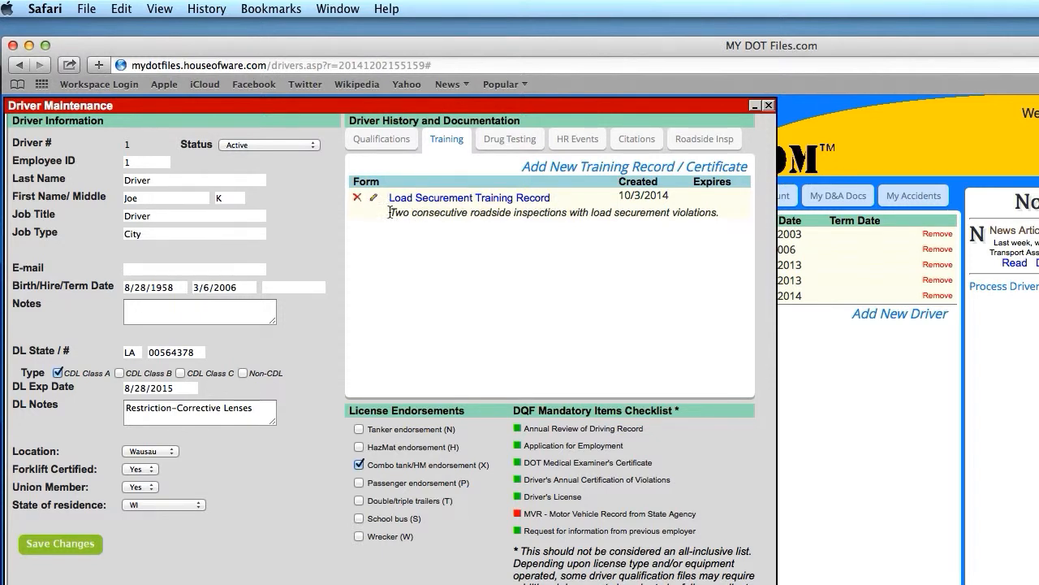
left_click_drag(390, 213, 724, 214)
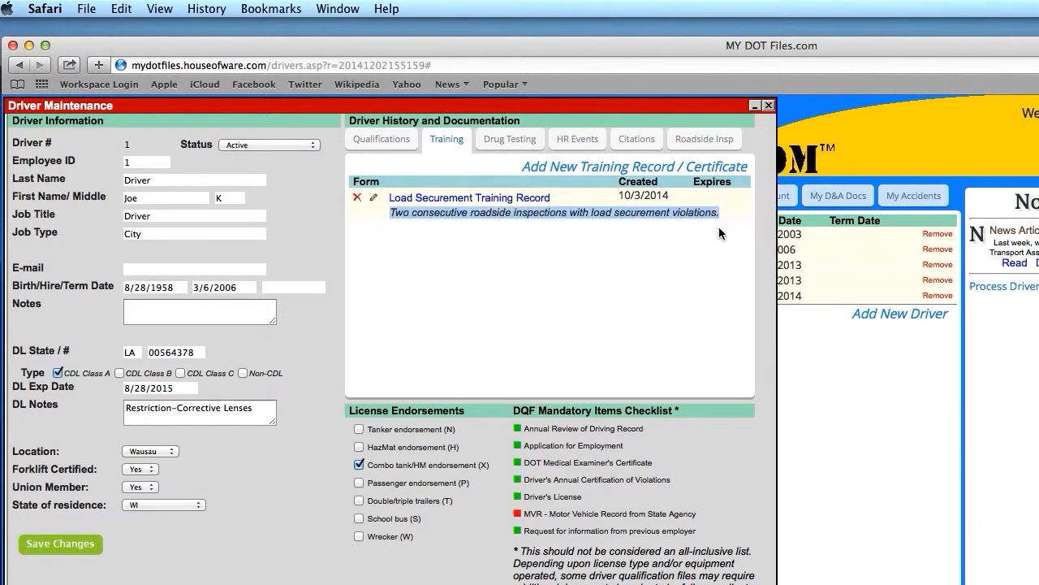
left_click(598, 277)
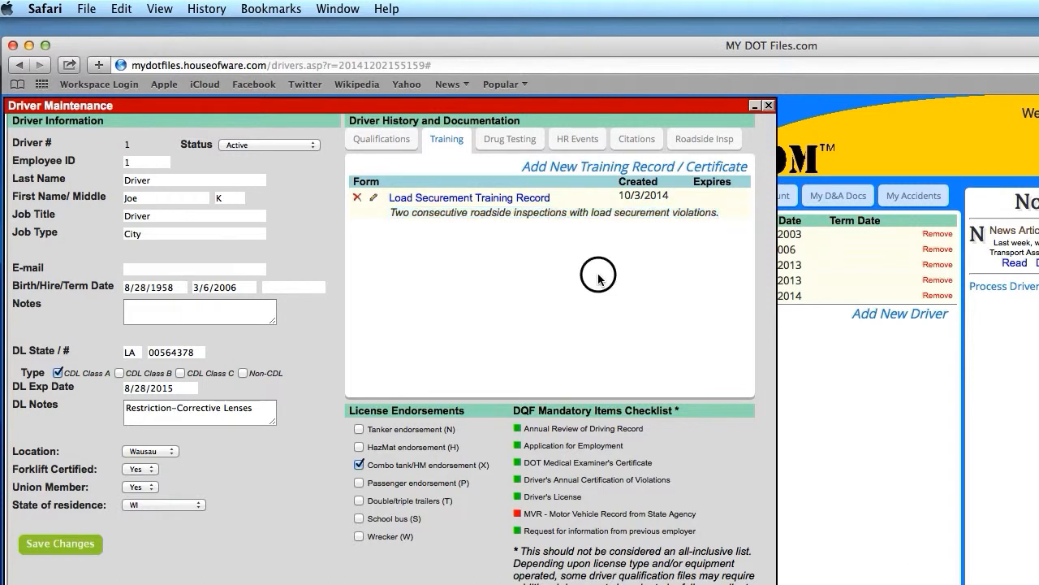
- Open and close the Load Securement record's edit form, then view and close its certificate PDF
left_click(375, 199)
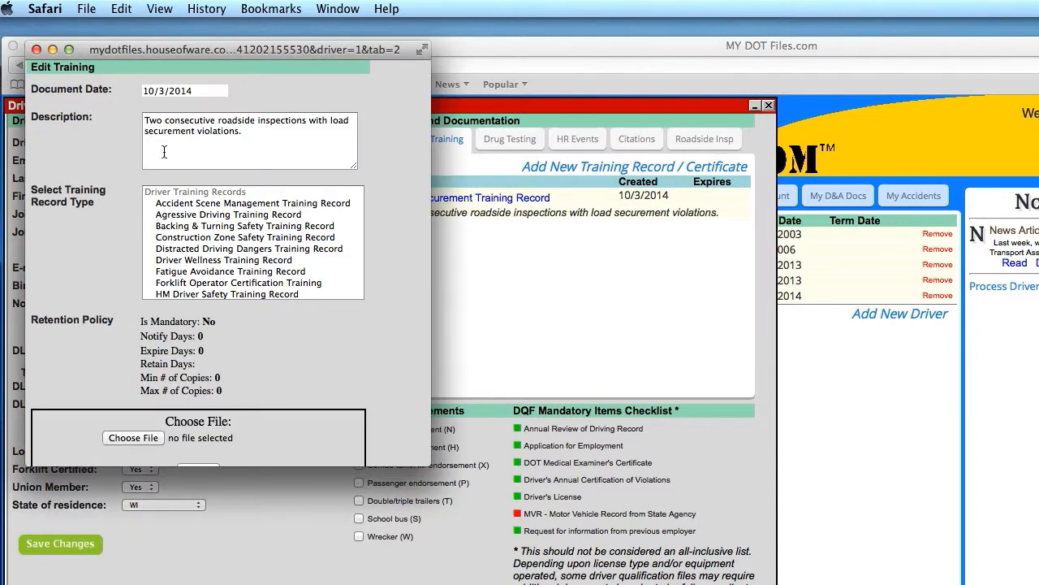
left_click(35, 50)
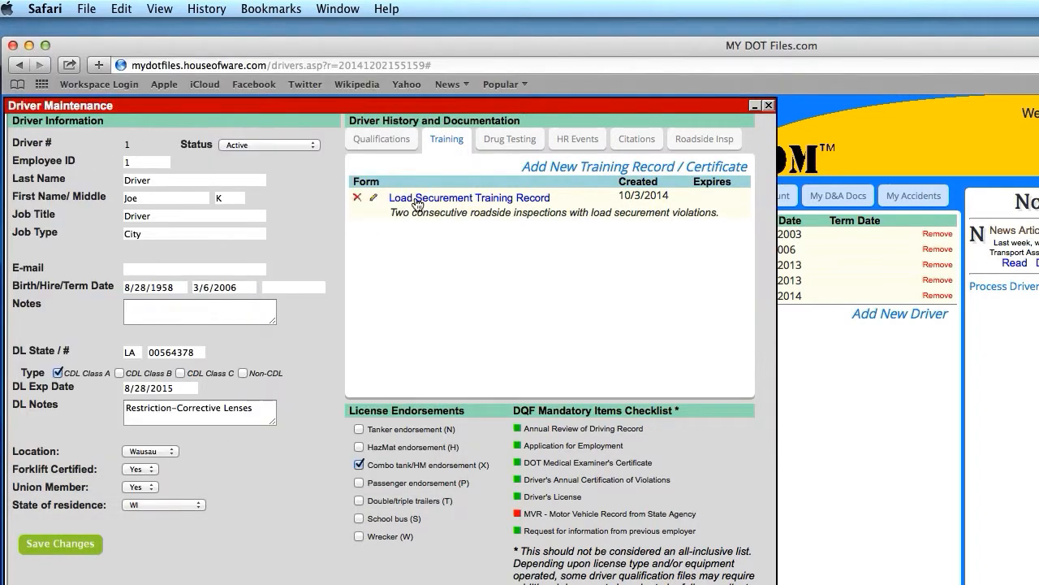
left_click(458, 200)
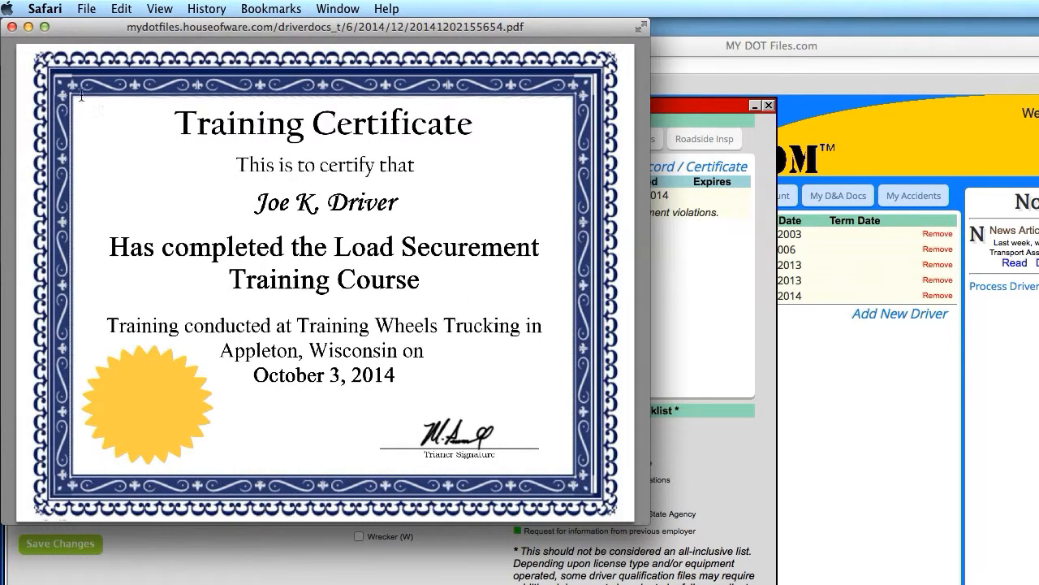
left_click(12, 28)
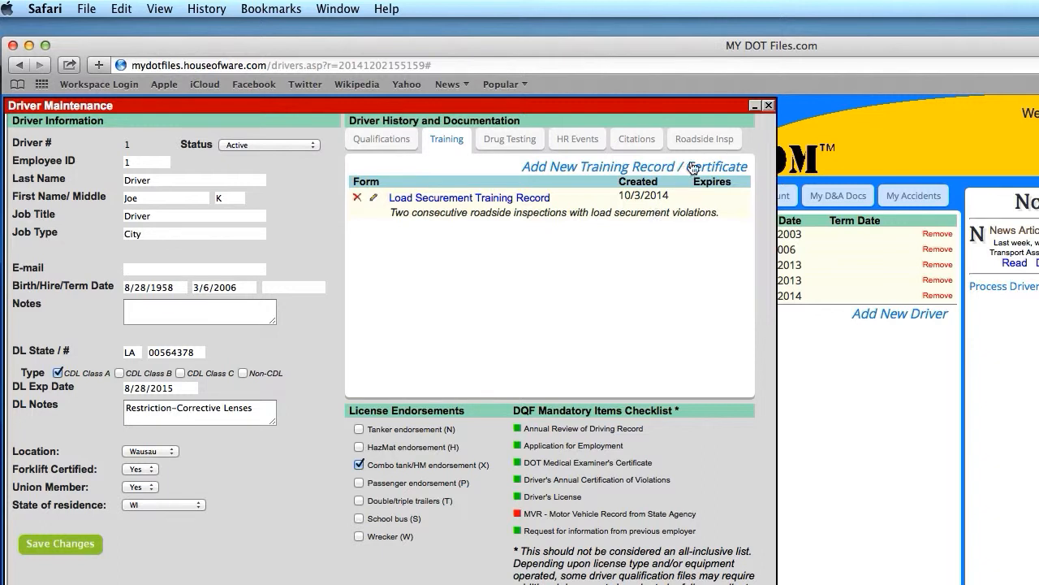
- Switch to the last driver in My Drivers and show their empty Training list
left_click(767, 106)
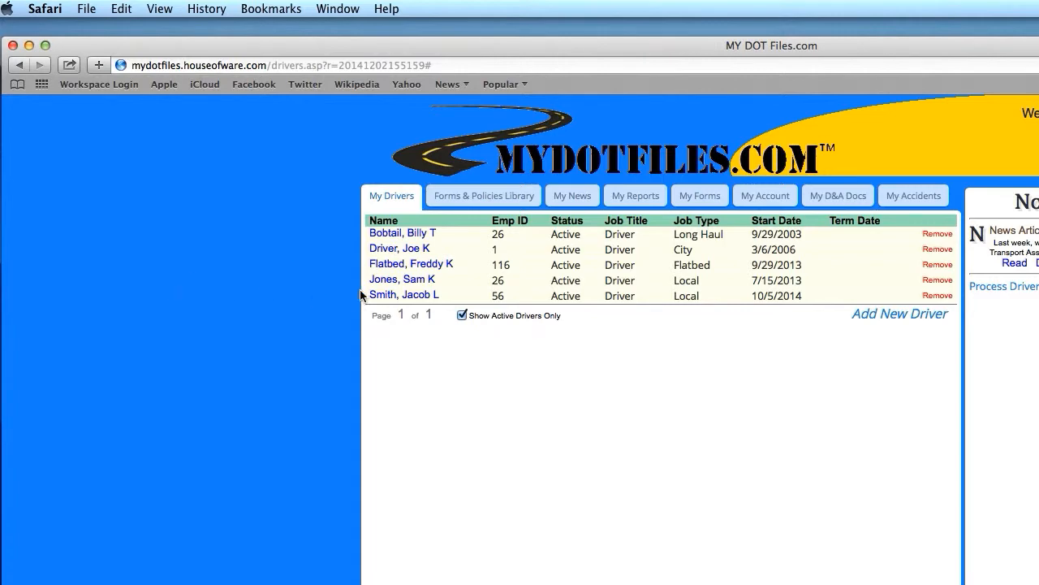
left_click(393, 296)
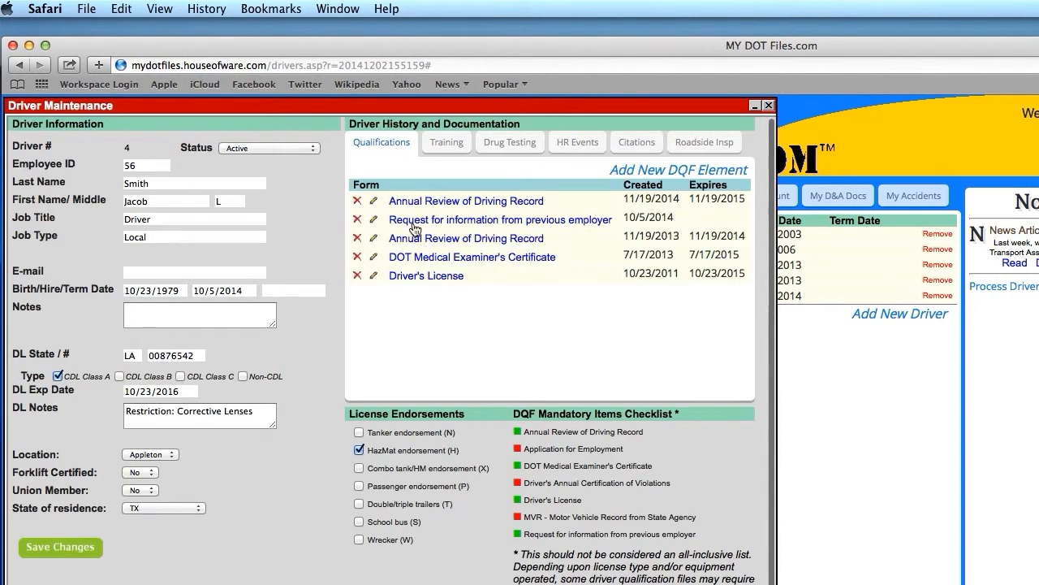
left_click(454, 156)
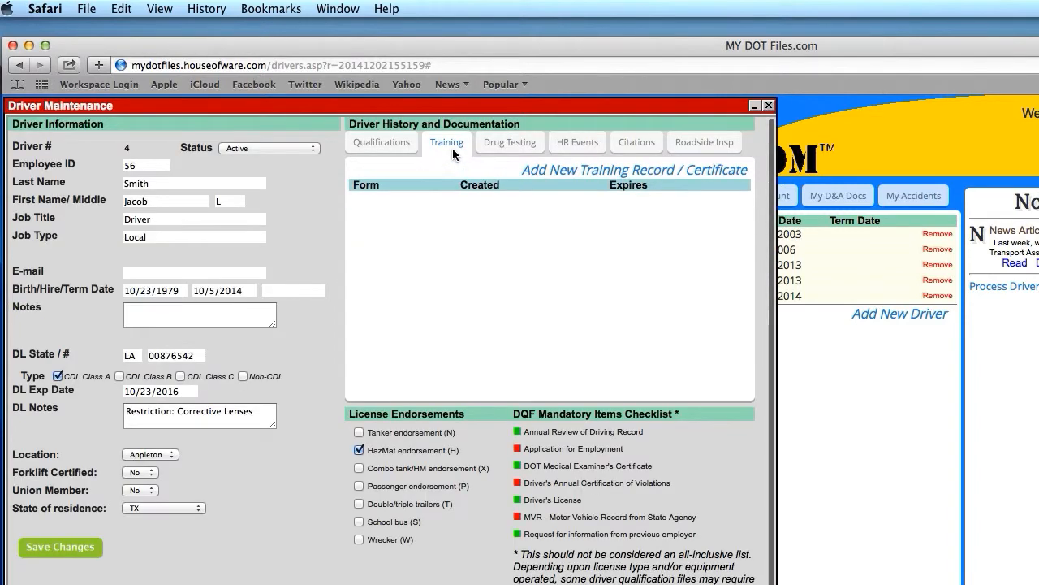
- Start a new training record / certificate with document date 3/12/2014, ready for a description
left_click(607, 172)
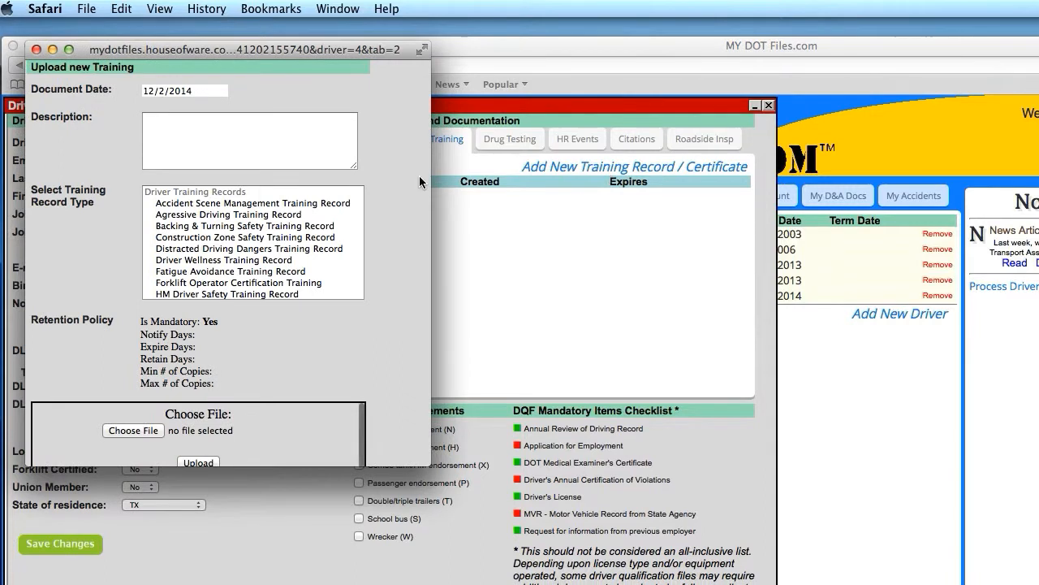
left_click(209, 93)
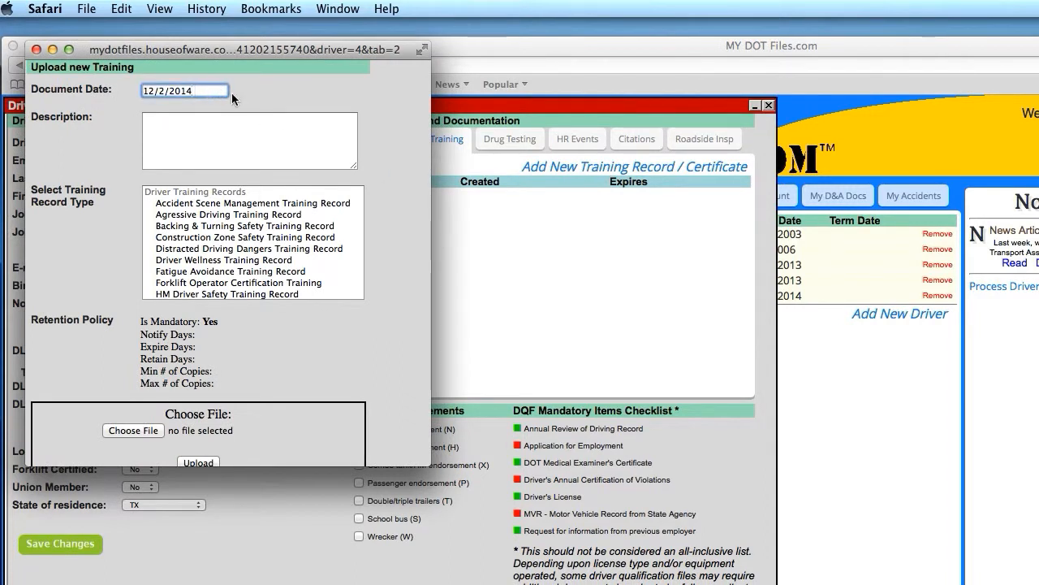
left_click_drag(232, 93, 139, 91)
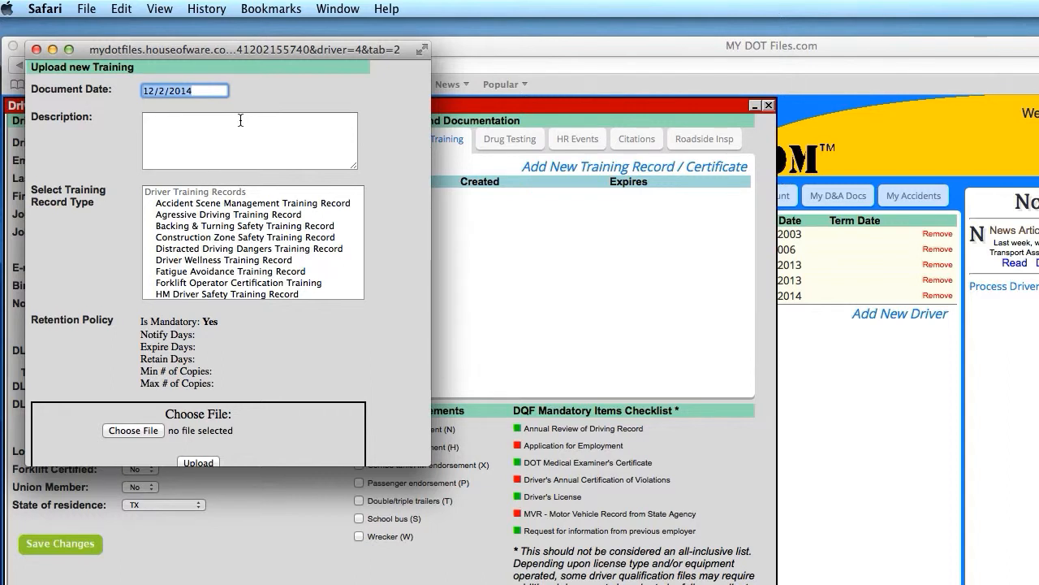
type("3/12/2014")
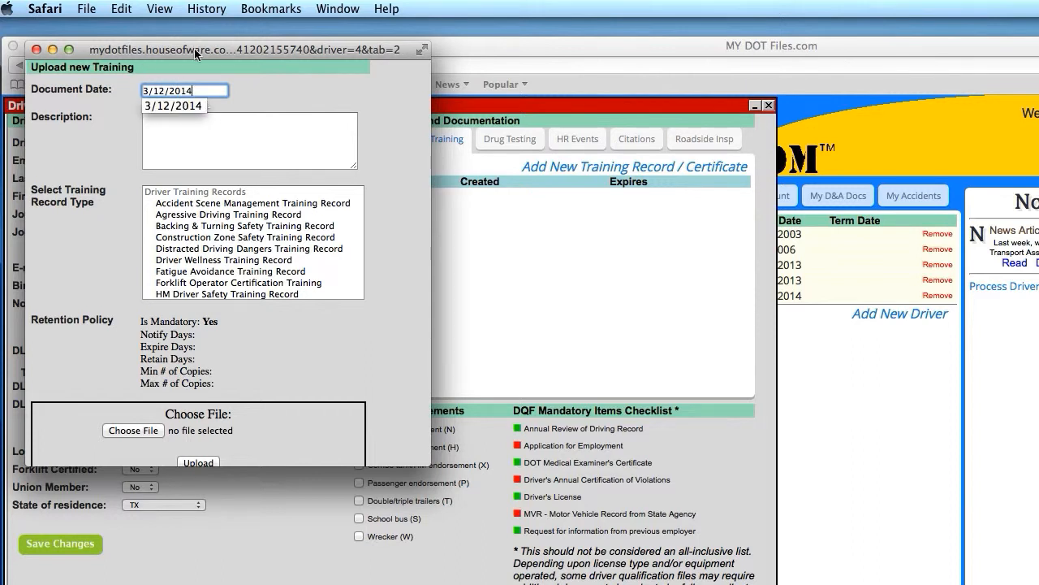
left_click(267, 97)
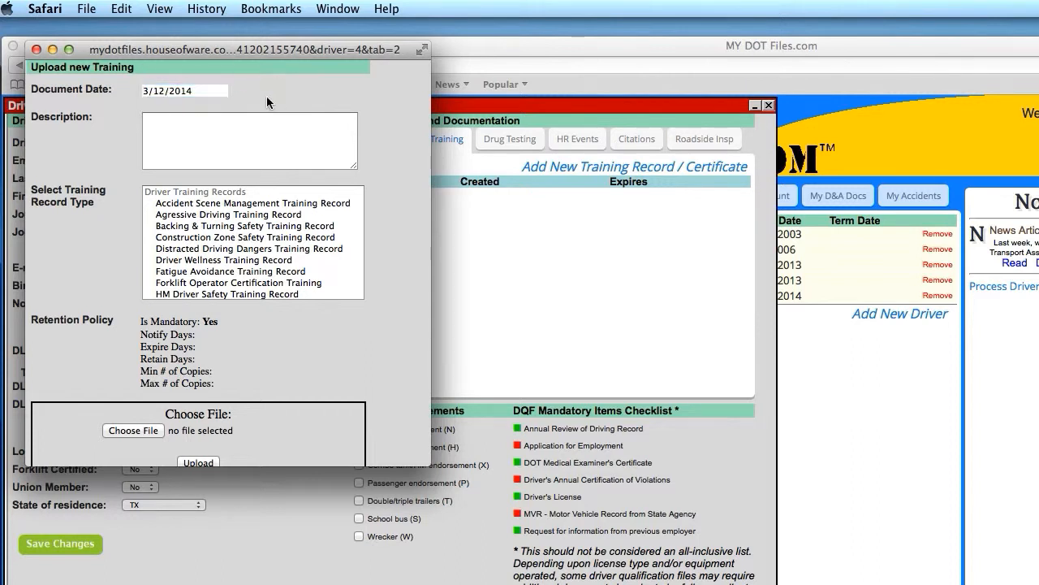
scroll(198, 136, "down", 1)
left_click(191, 140)
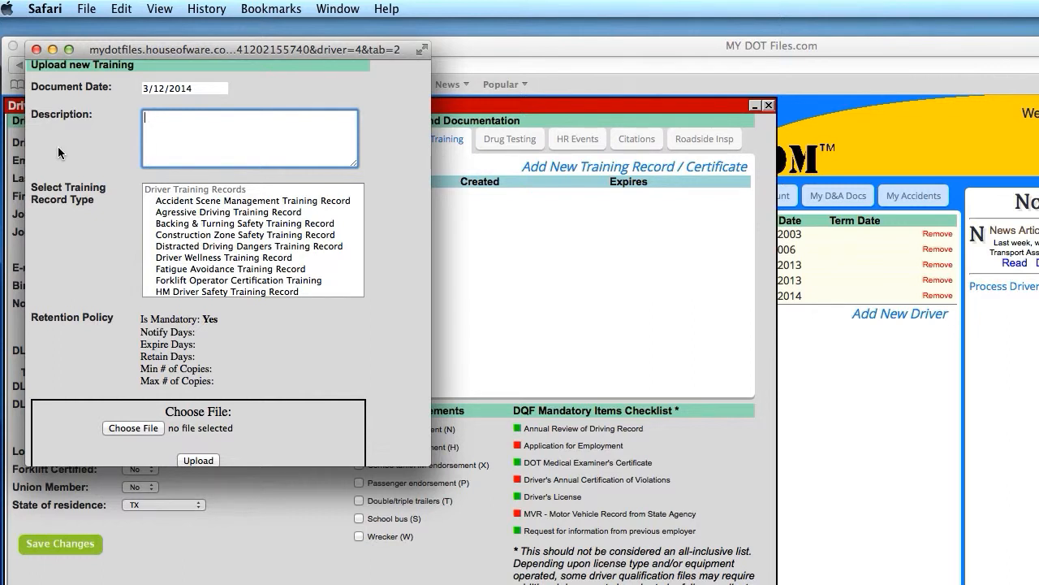
- Describe it as Hours of Service training on the new 30 min break requirements effective May 2013
type("Hours of Servi")
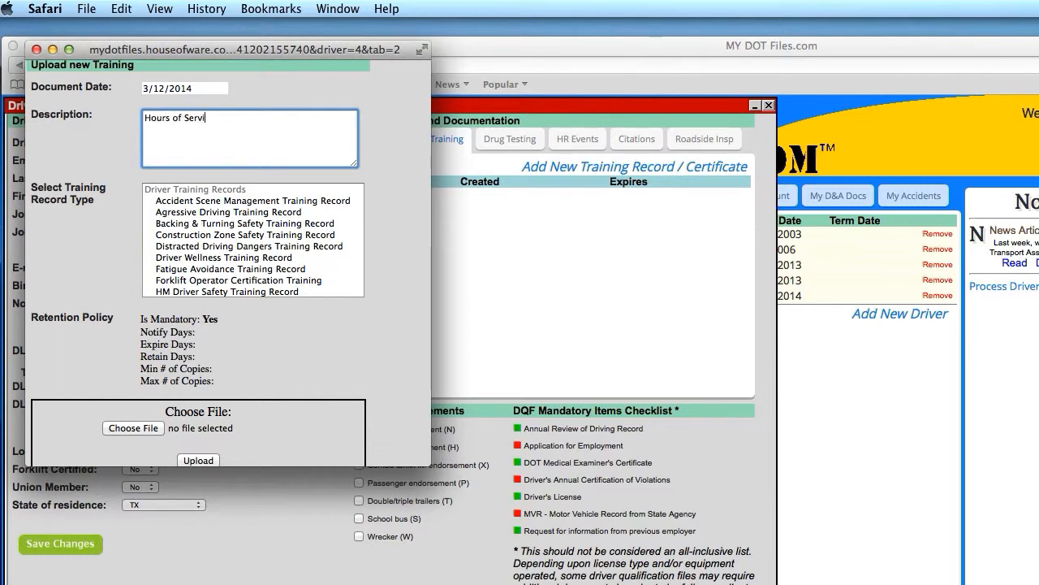
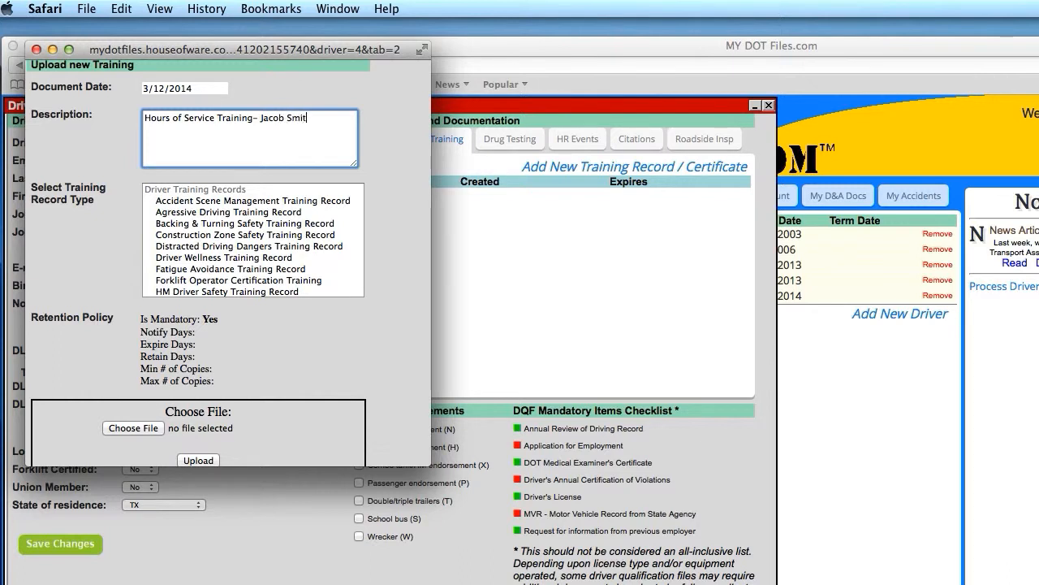
type("cieved oh")
key("BackSpace")
type("HoS tr")
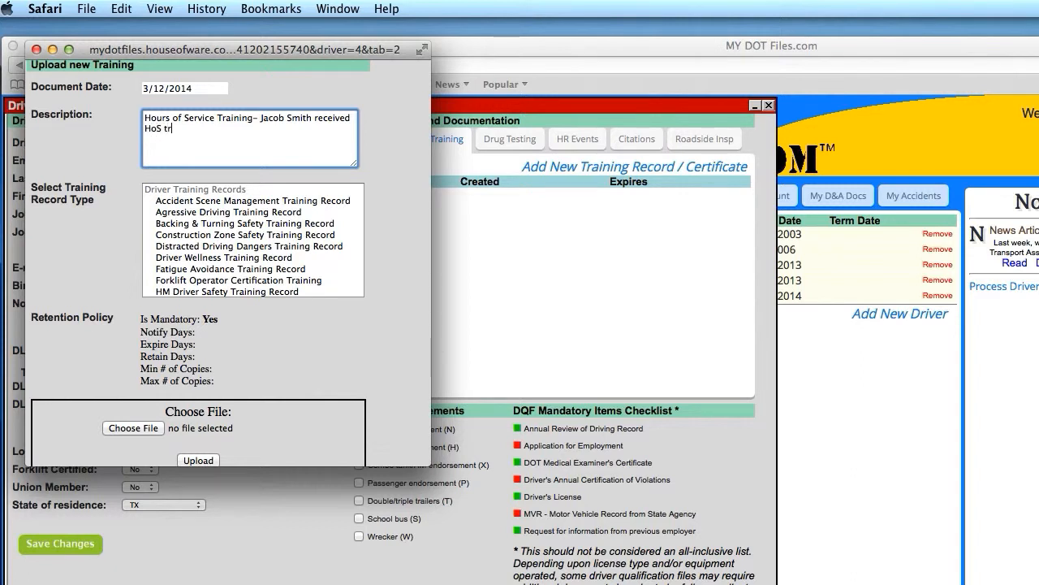
type("aining")
type("focusing on new 30 min")
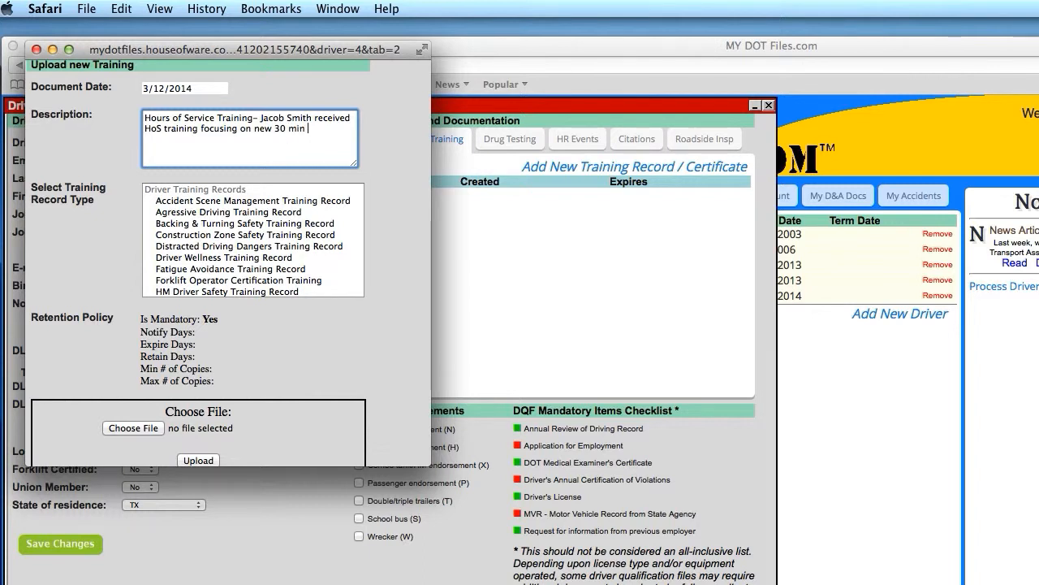
type(" break requirements ef")
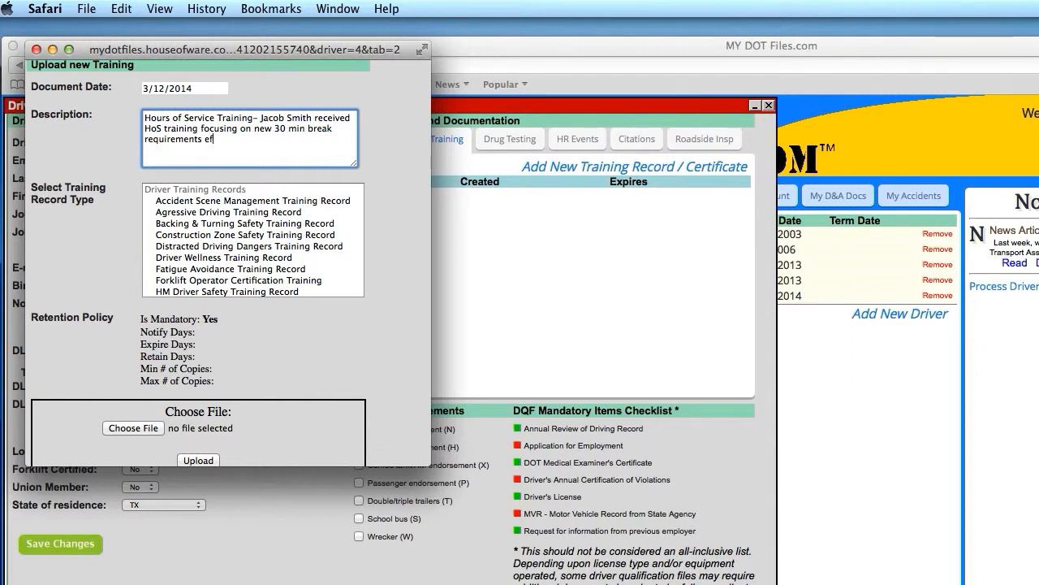
type("fed")
type("tive Ma")
type("y ")
type("2013.")
left_click(113, 232)
- Set the record type to Hours of Service Training Record and save it
scroll(242, 237, "down", 2)
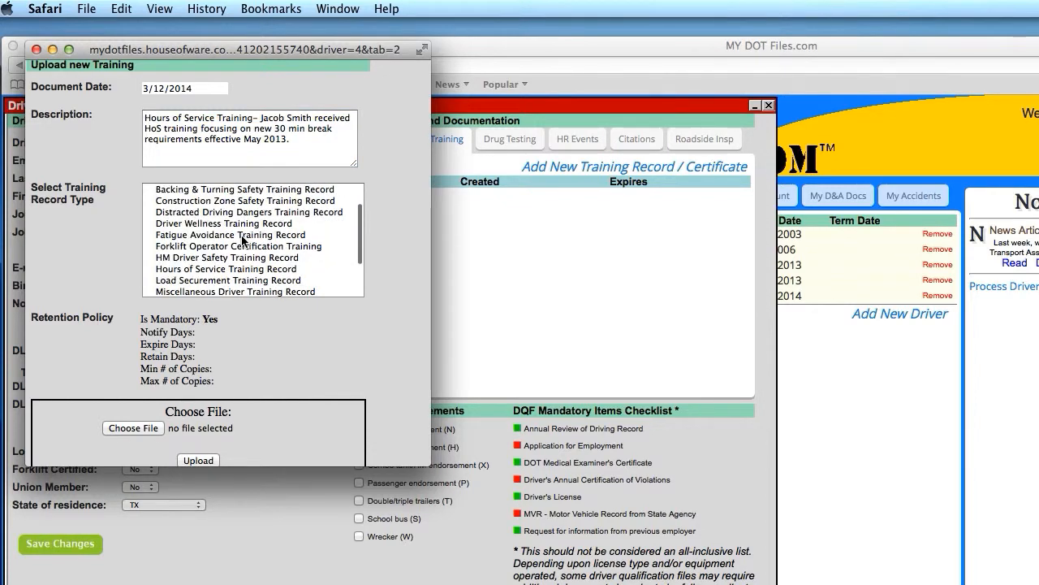
scroll(242, 238, "down", 3)
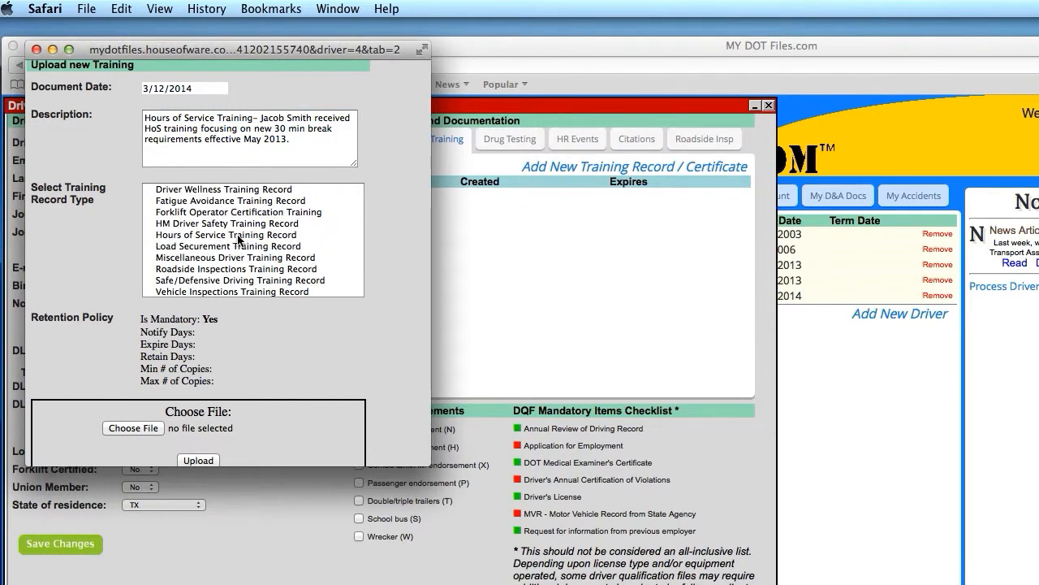
left_click(238, 235)
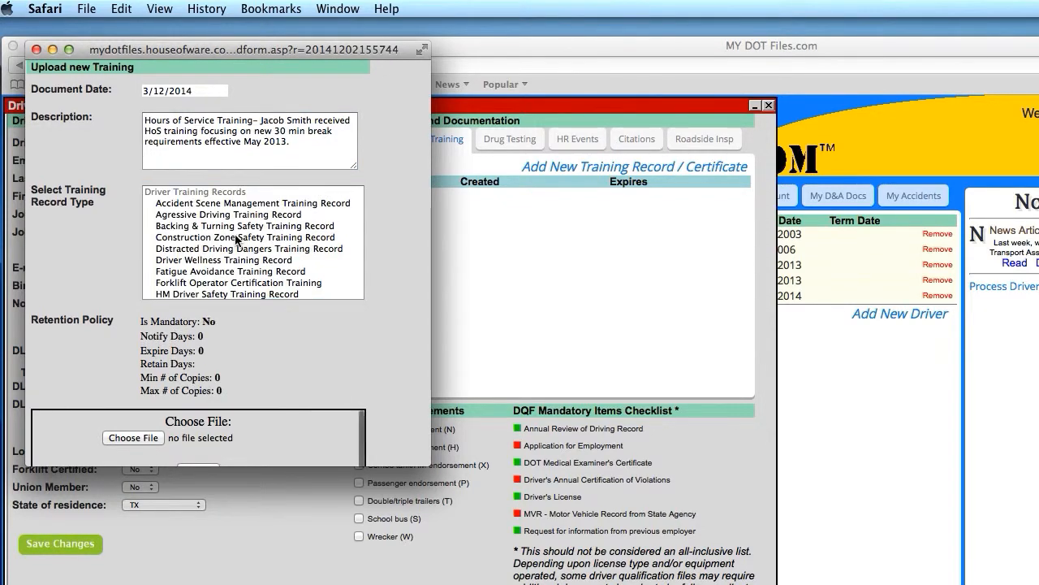
scroll(235, 237, "down", 3)
scroll(267, 372, "down", 4)
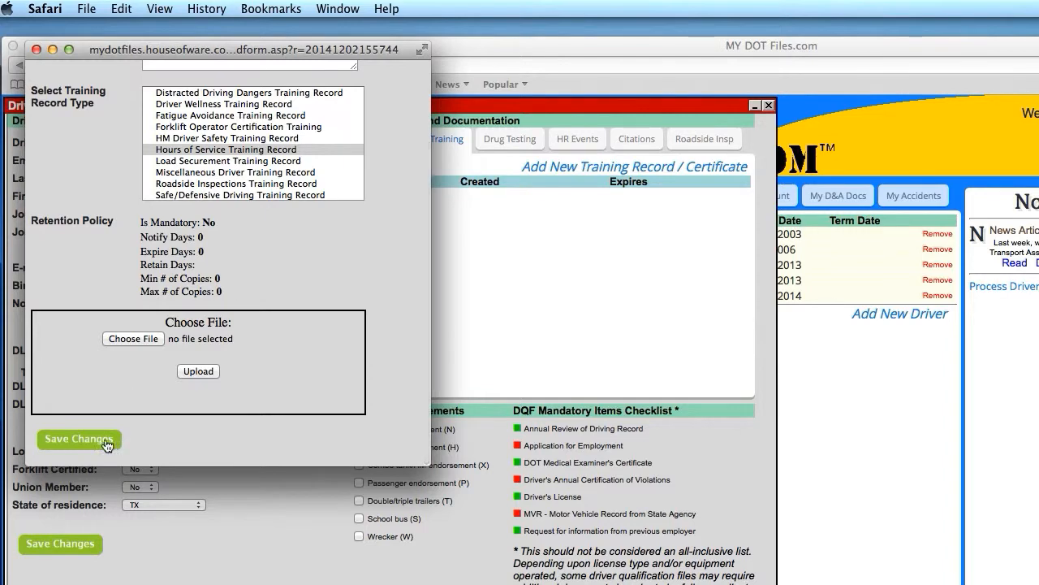
left_click(79, 439)
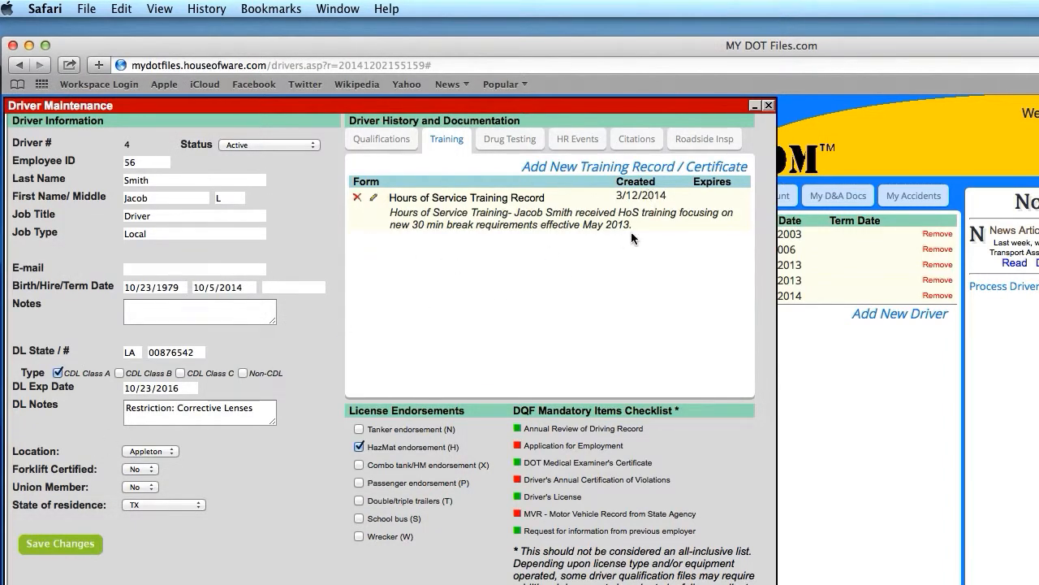
- Review the new Hours of Service record's title and description, then close Driver Maintenance
left_click(400, 199)
left_click_drag(400, 199, 549, 199)
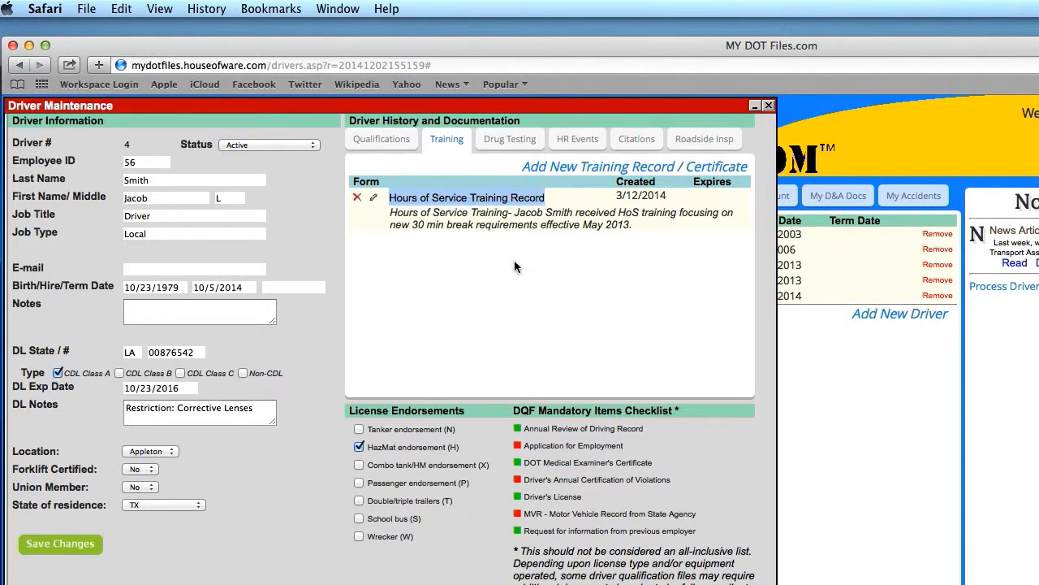
left_click(504, 277)
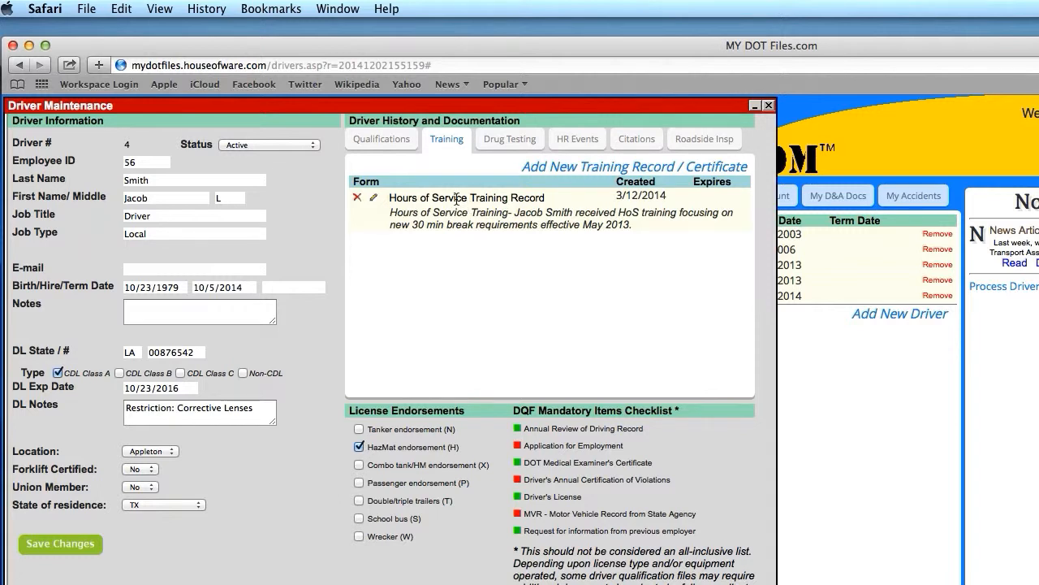
left_click_drag(391, 213, 733, 223)
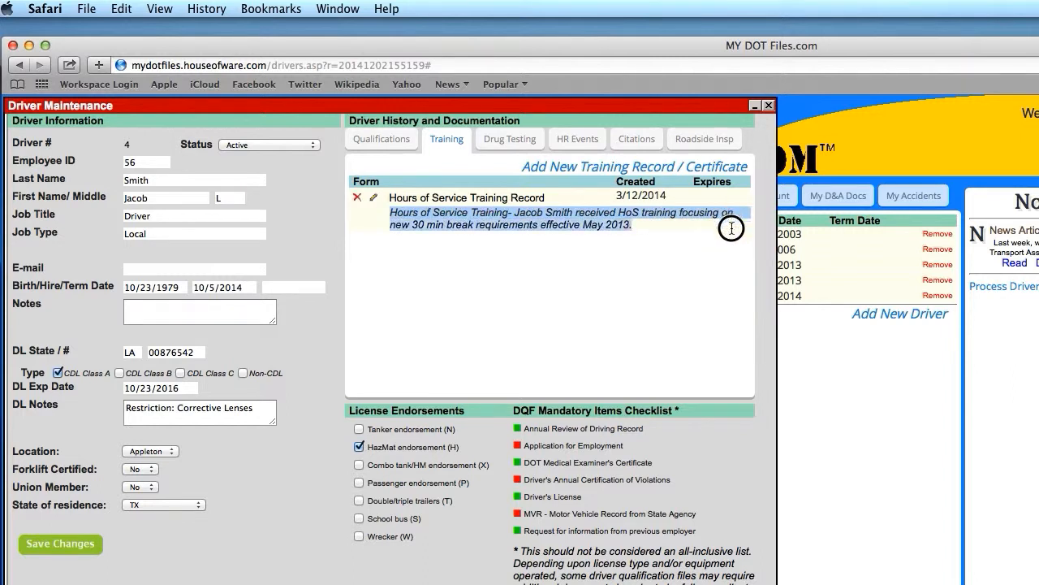
left_click(581, 303)
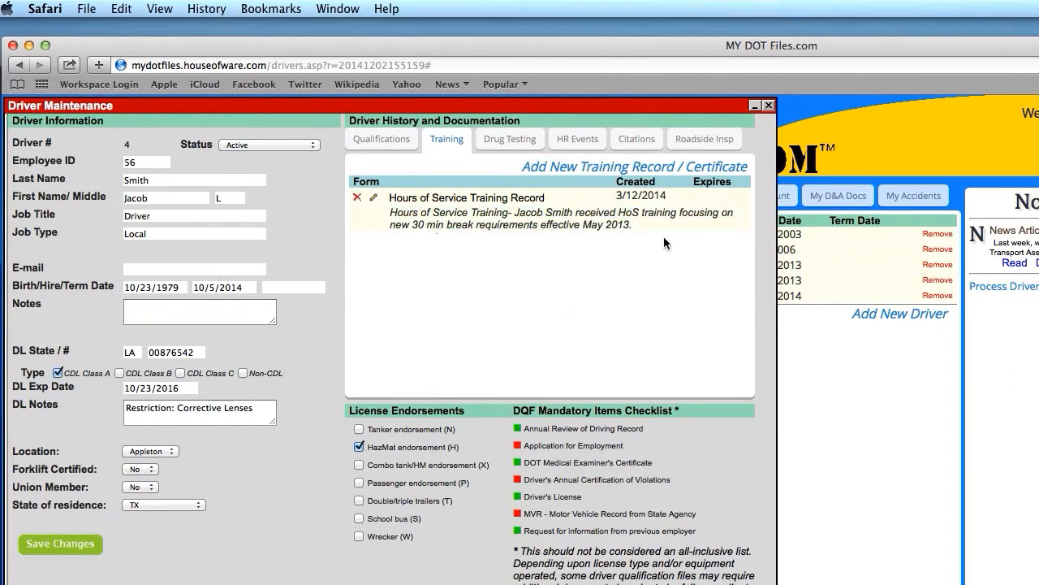
left_click(769, 106)
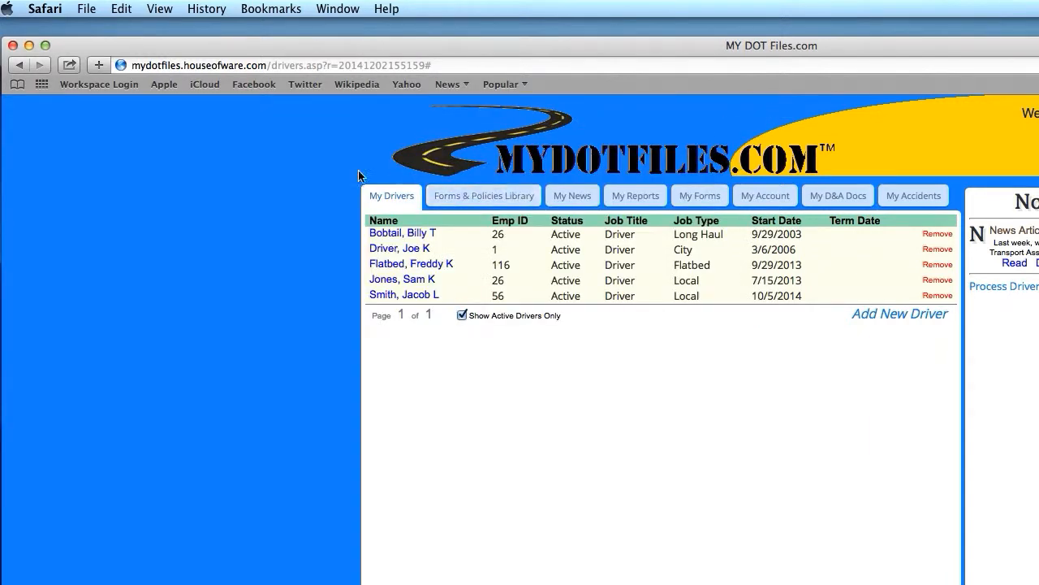